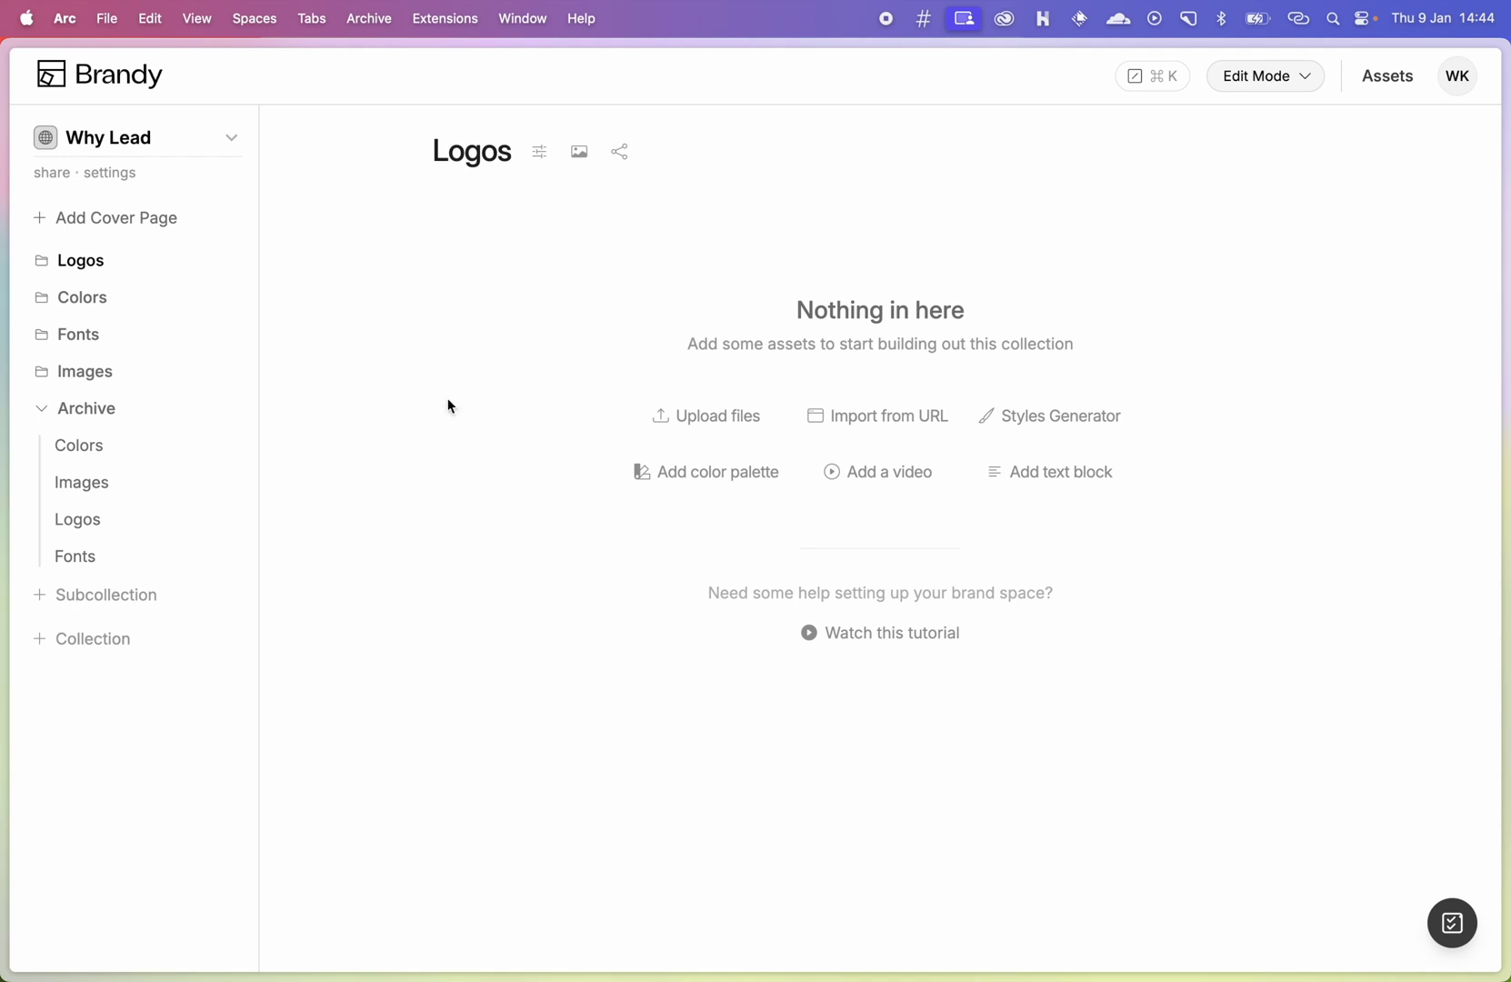
click(47, 172)
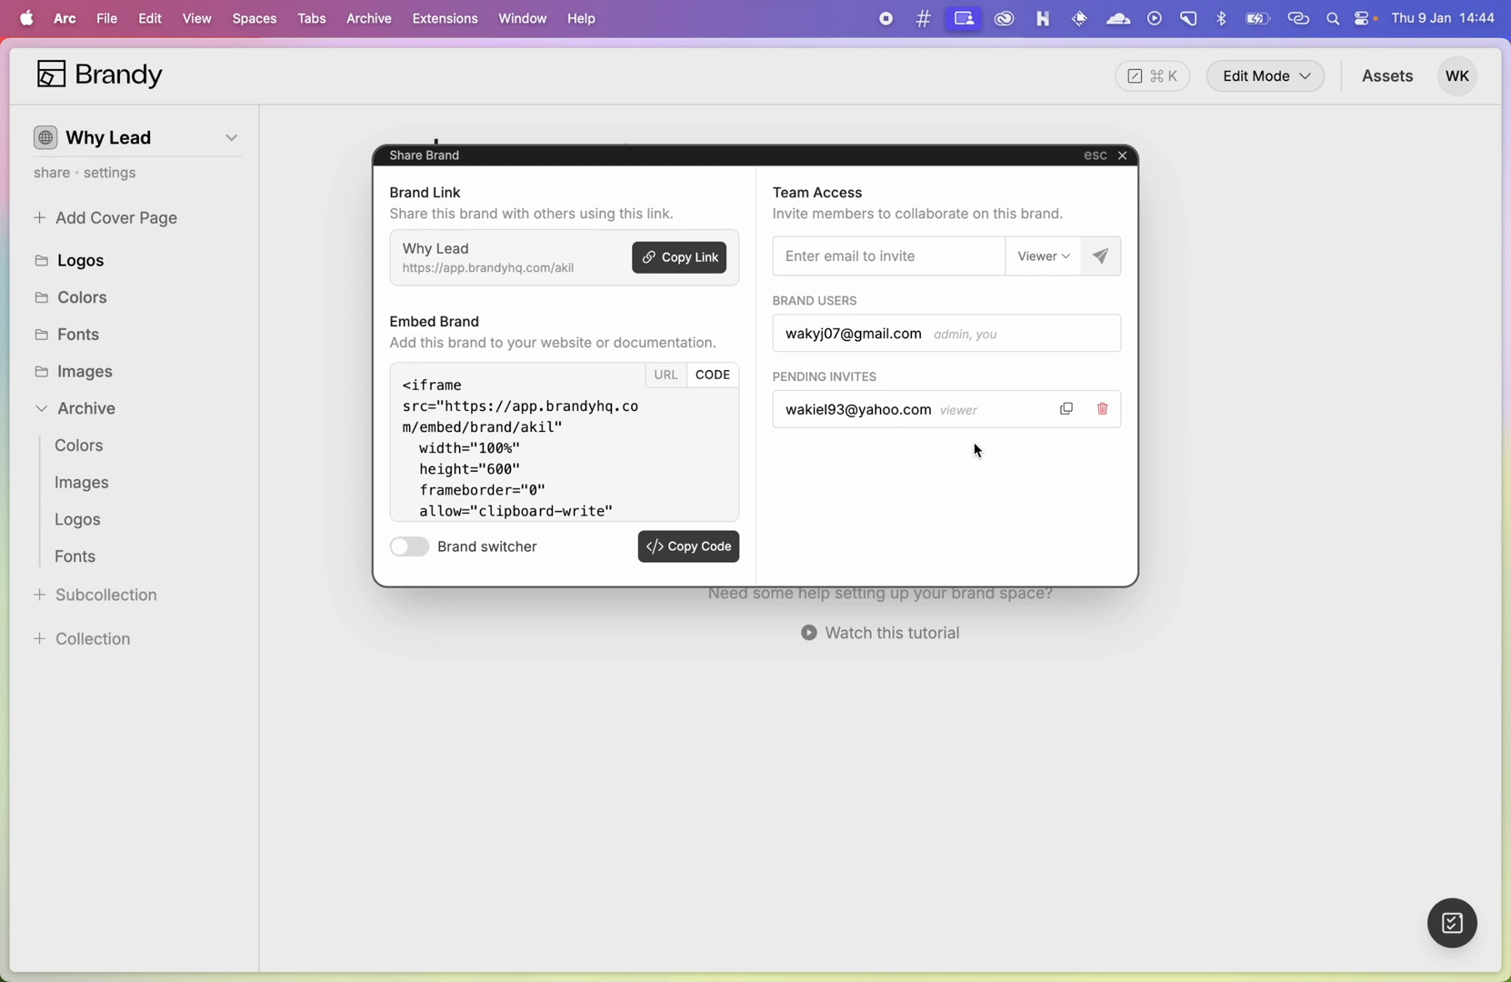
click(1488, 391)
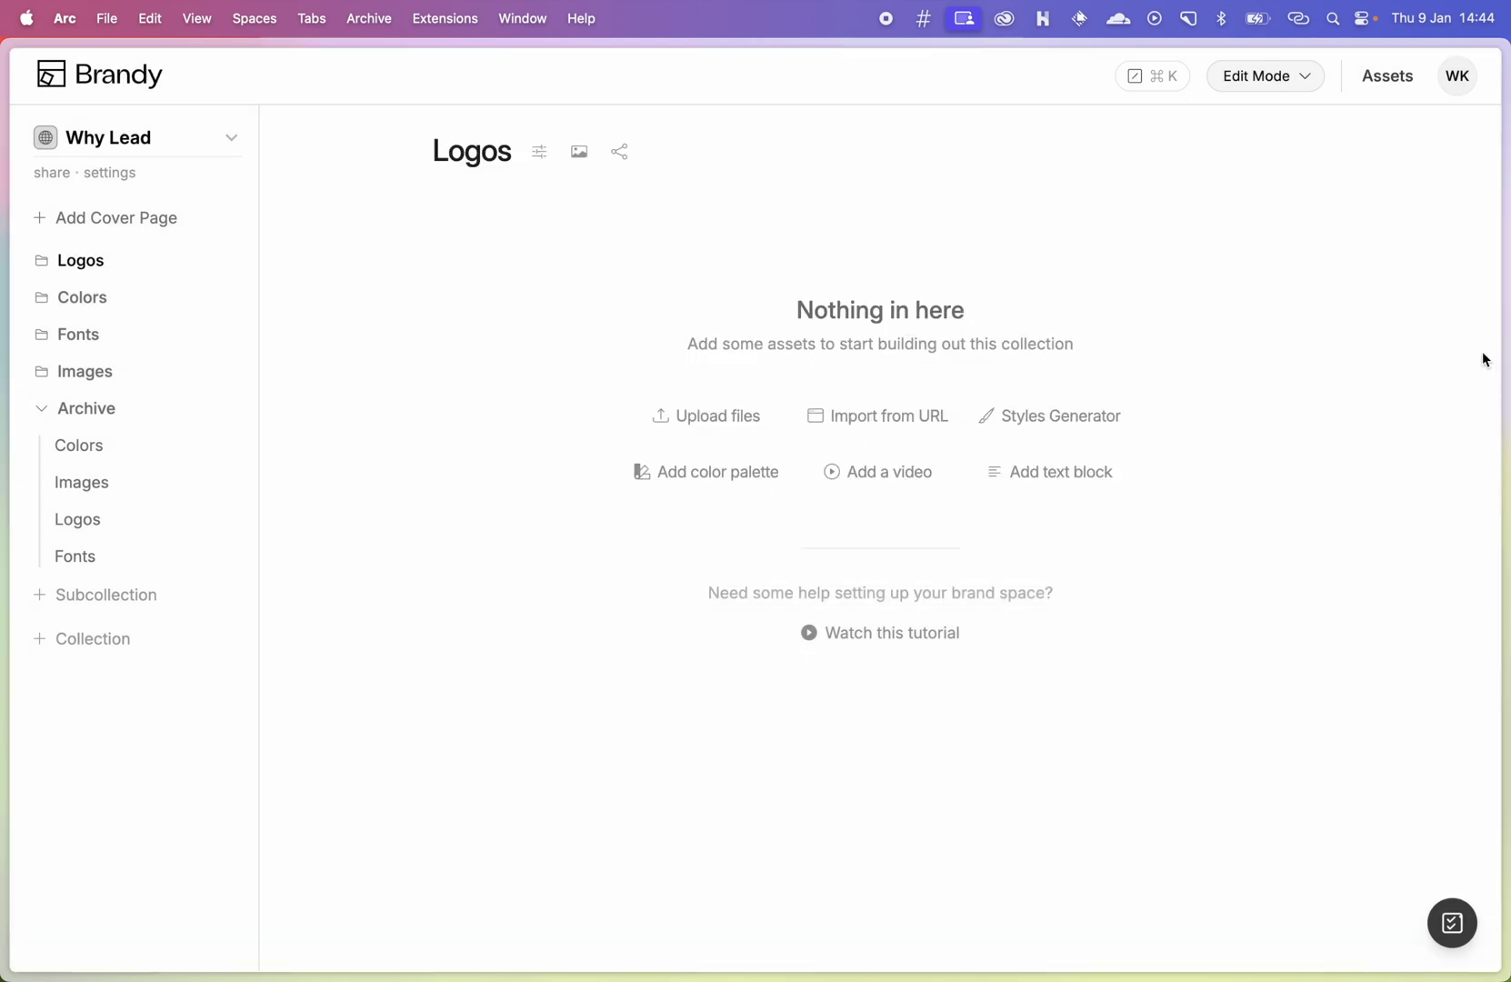
click(1460, 79)
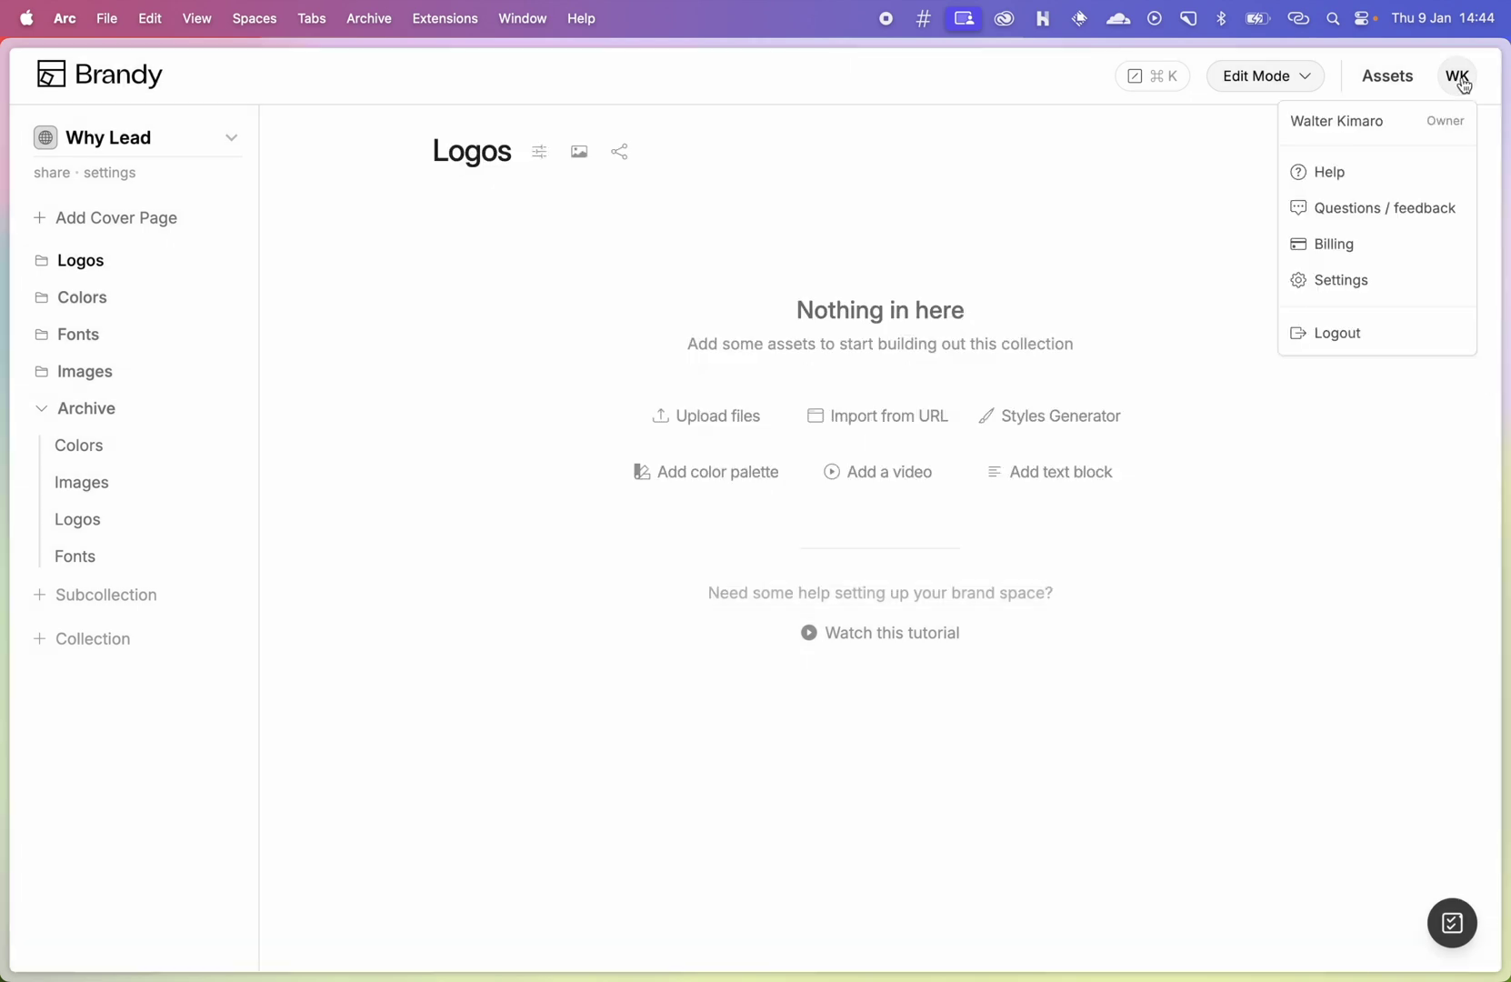
click(1344, 501)
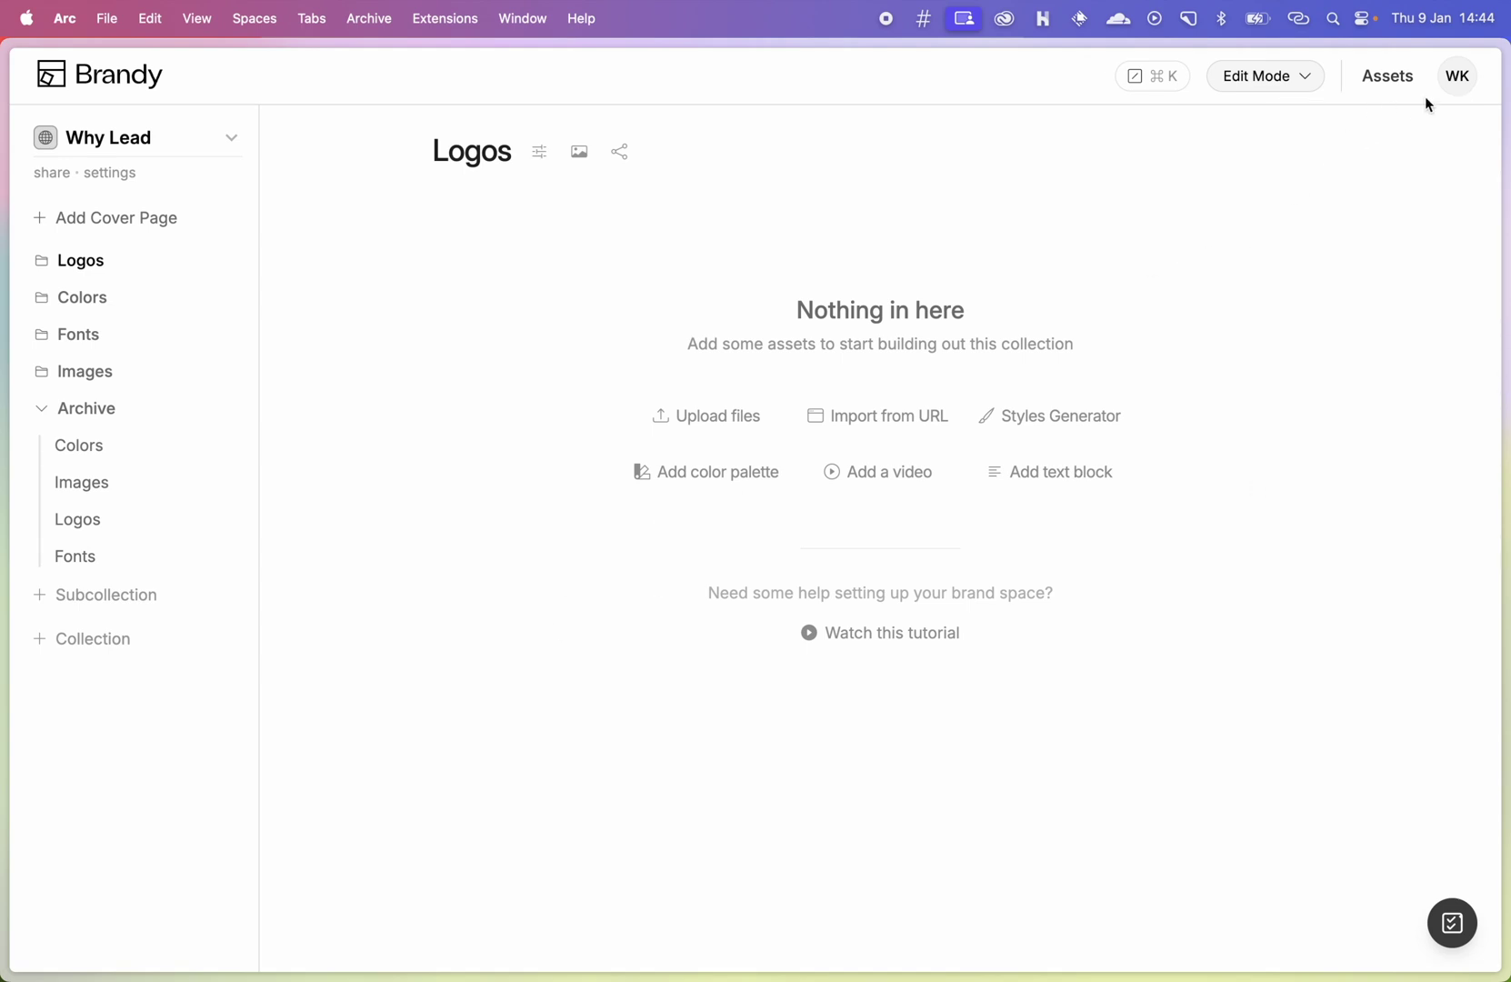
click(1458, 78)
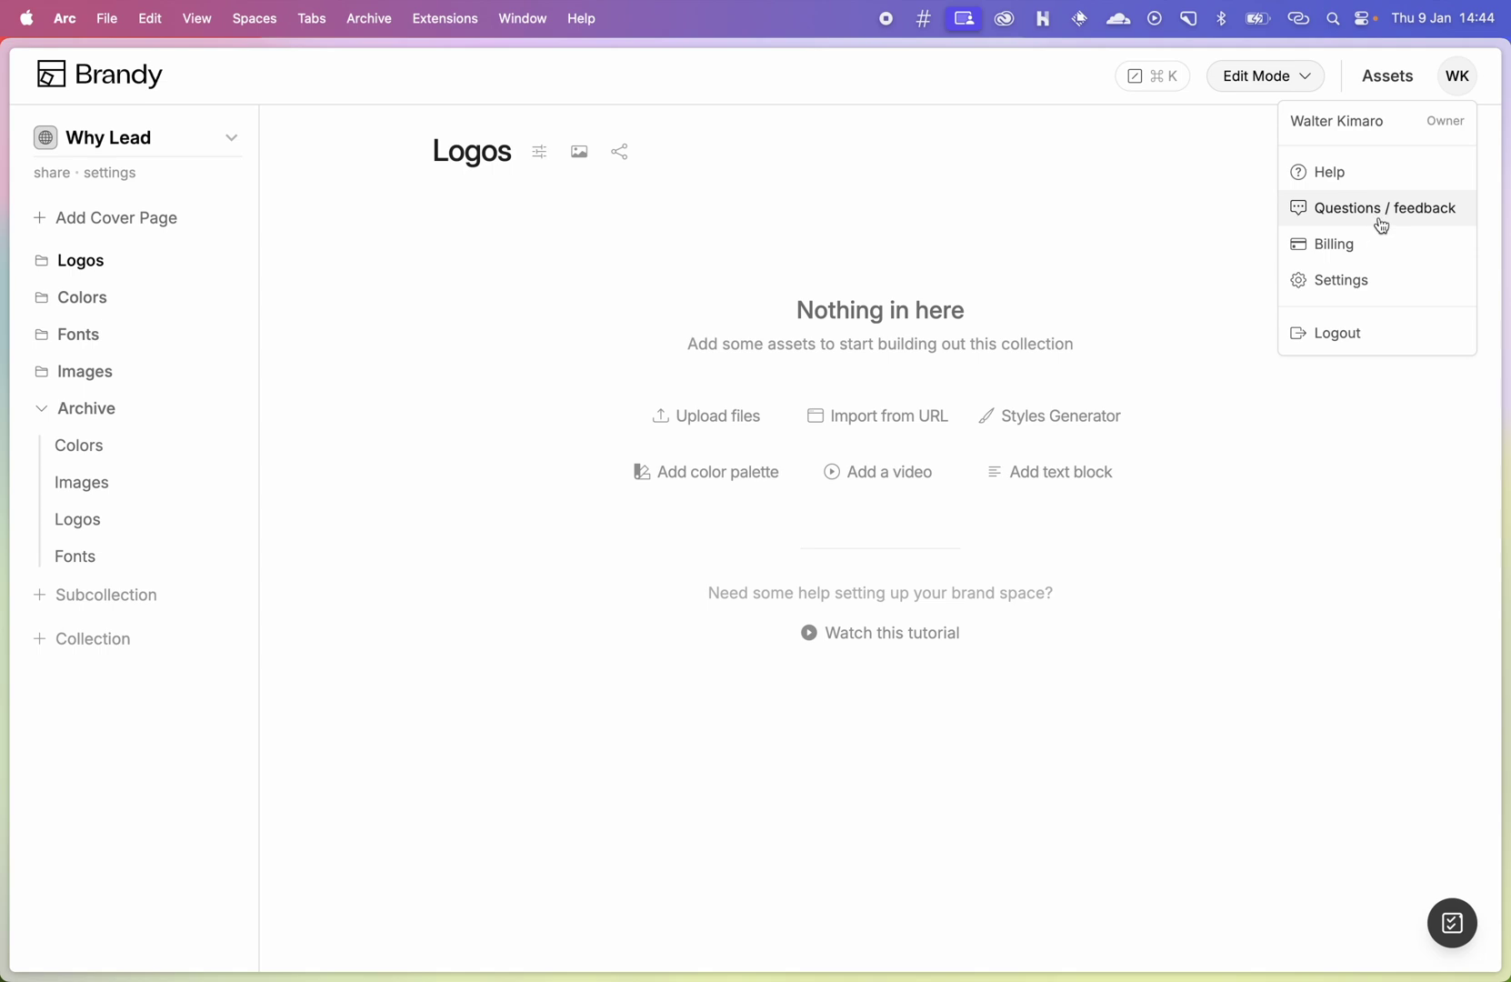
click(542, 789)
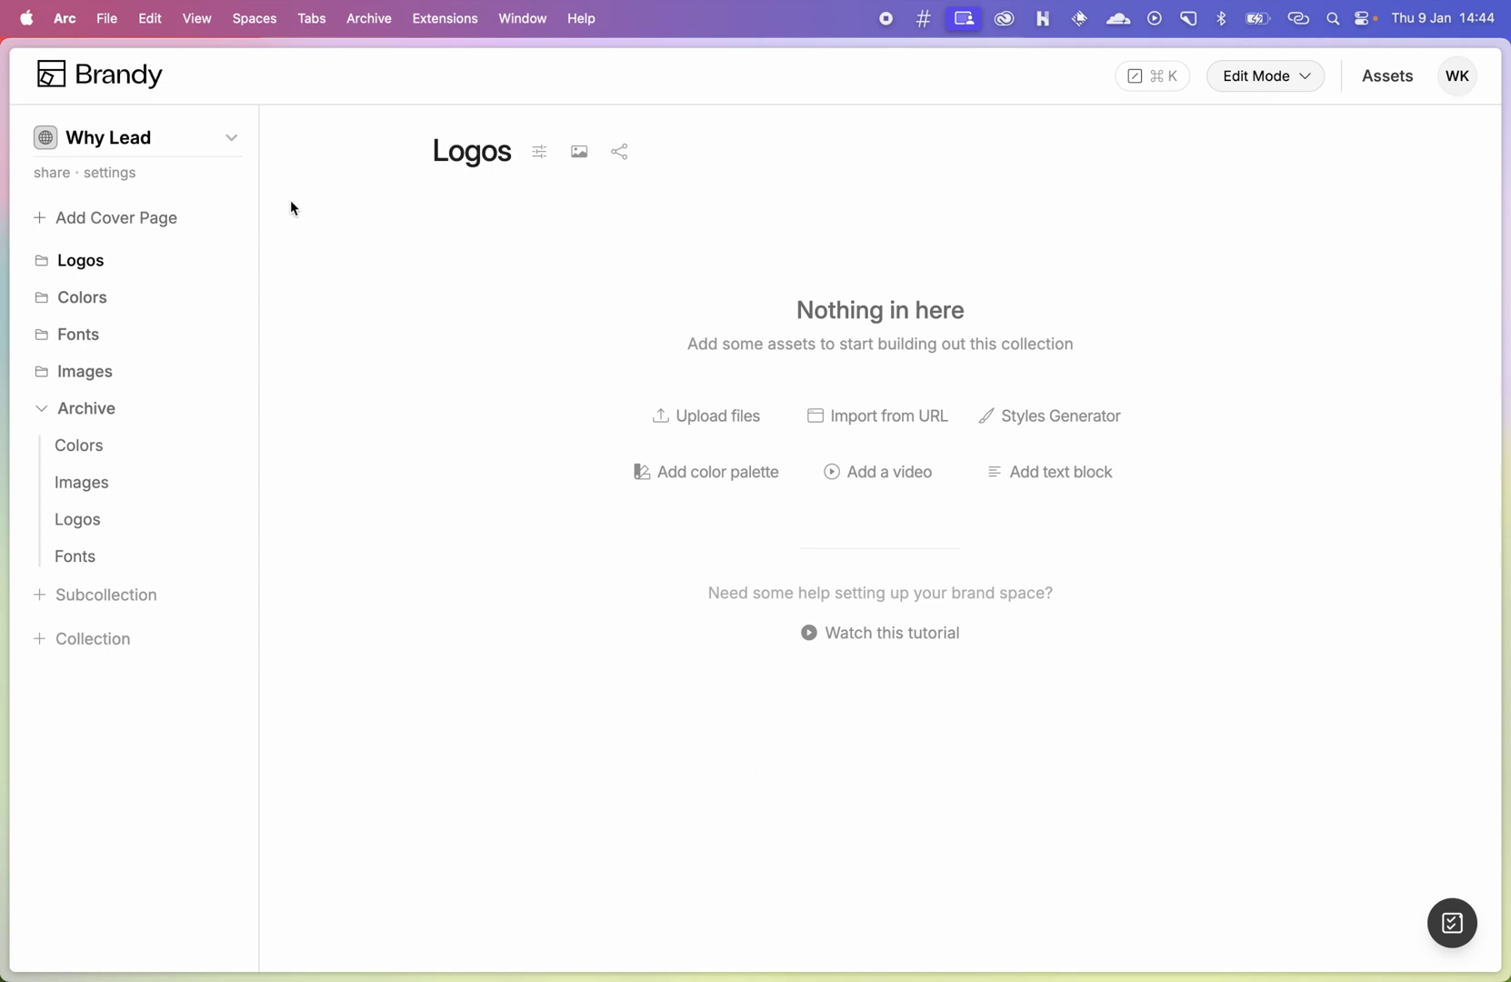
click(234, 149)
click(234, 149)
click(125, 173)
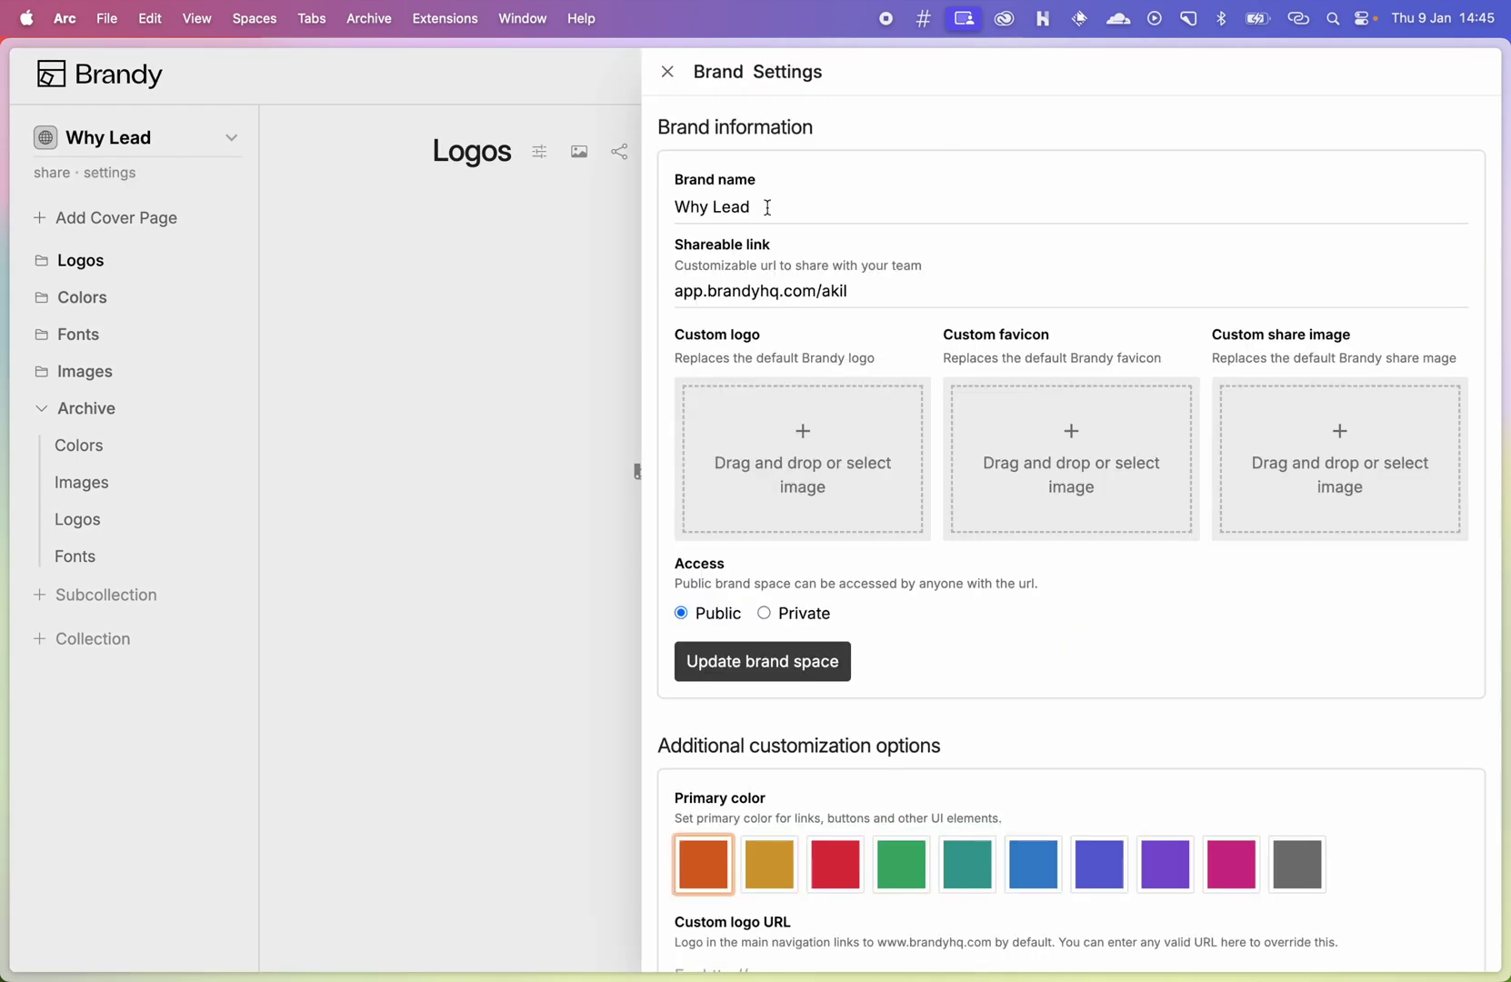
click(667, 72)
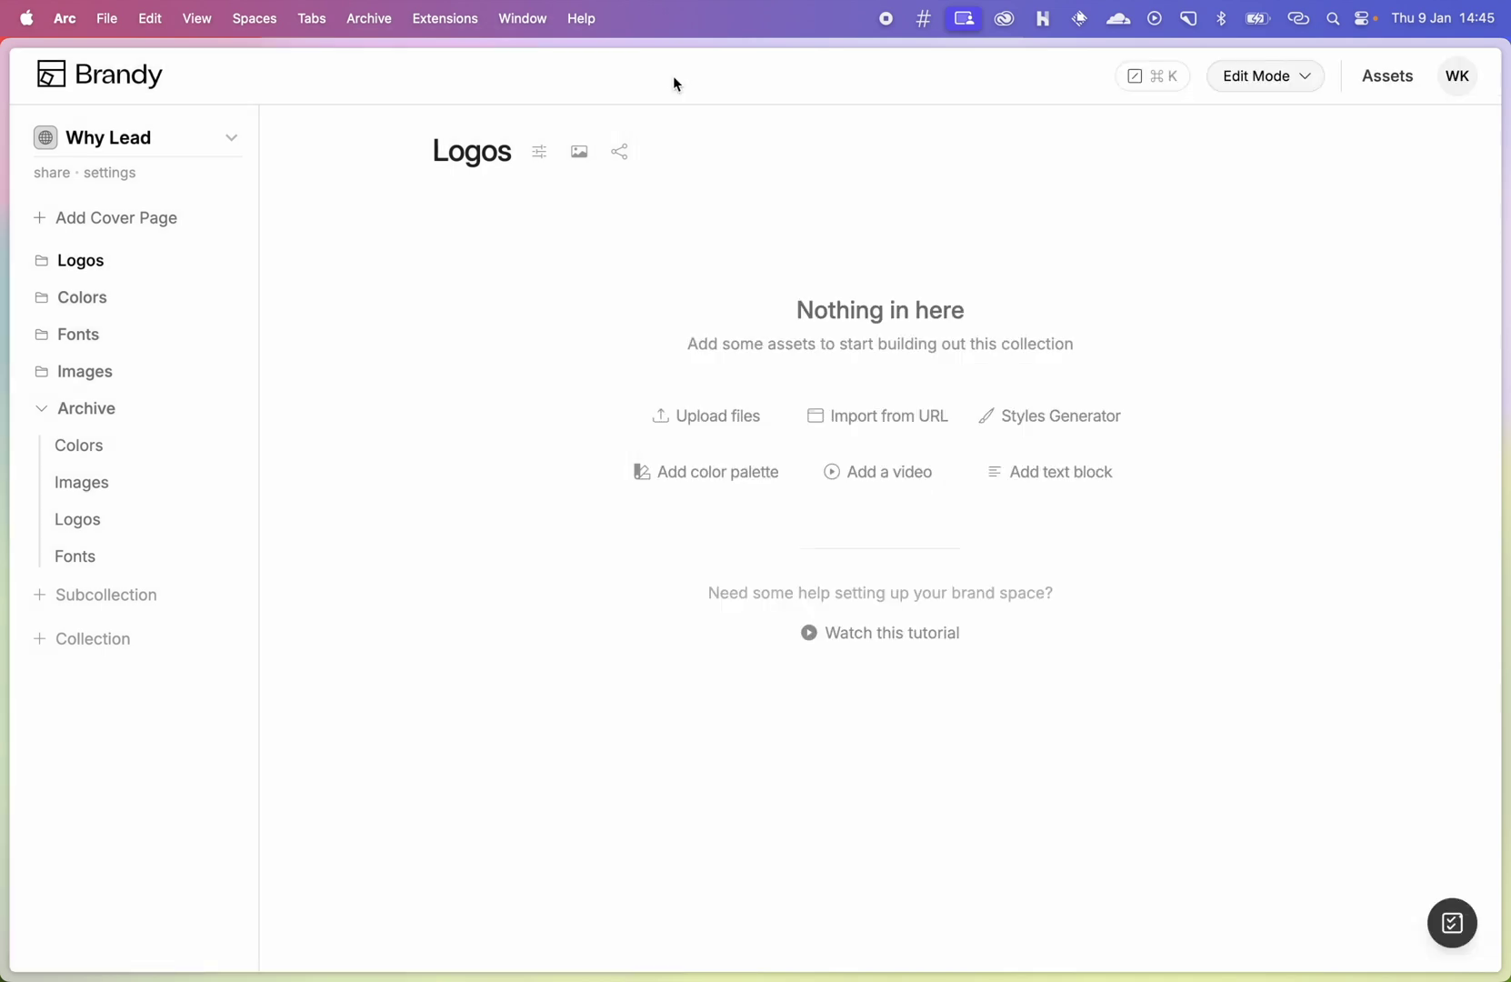
click(1456, 76)
click(1373, 248)
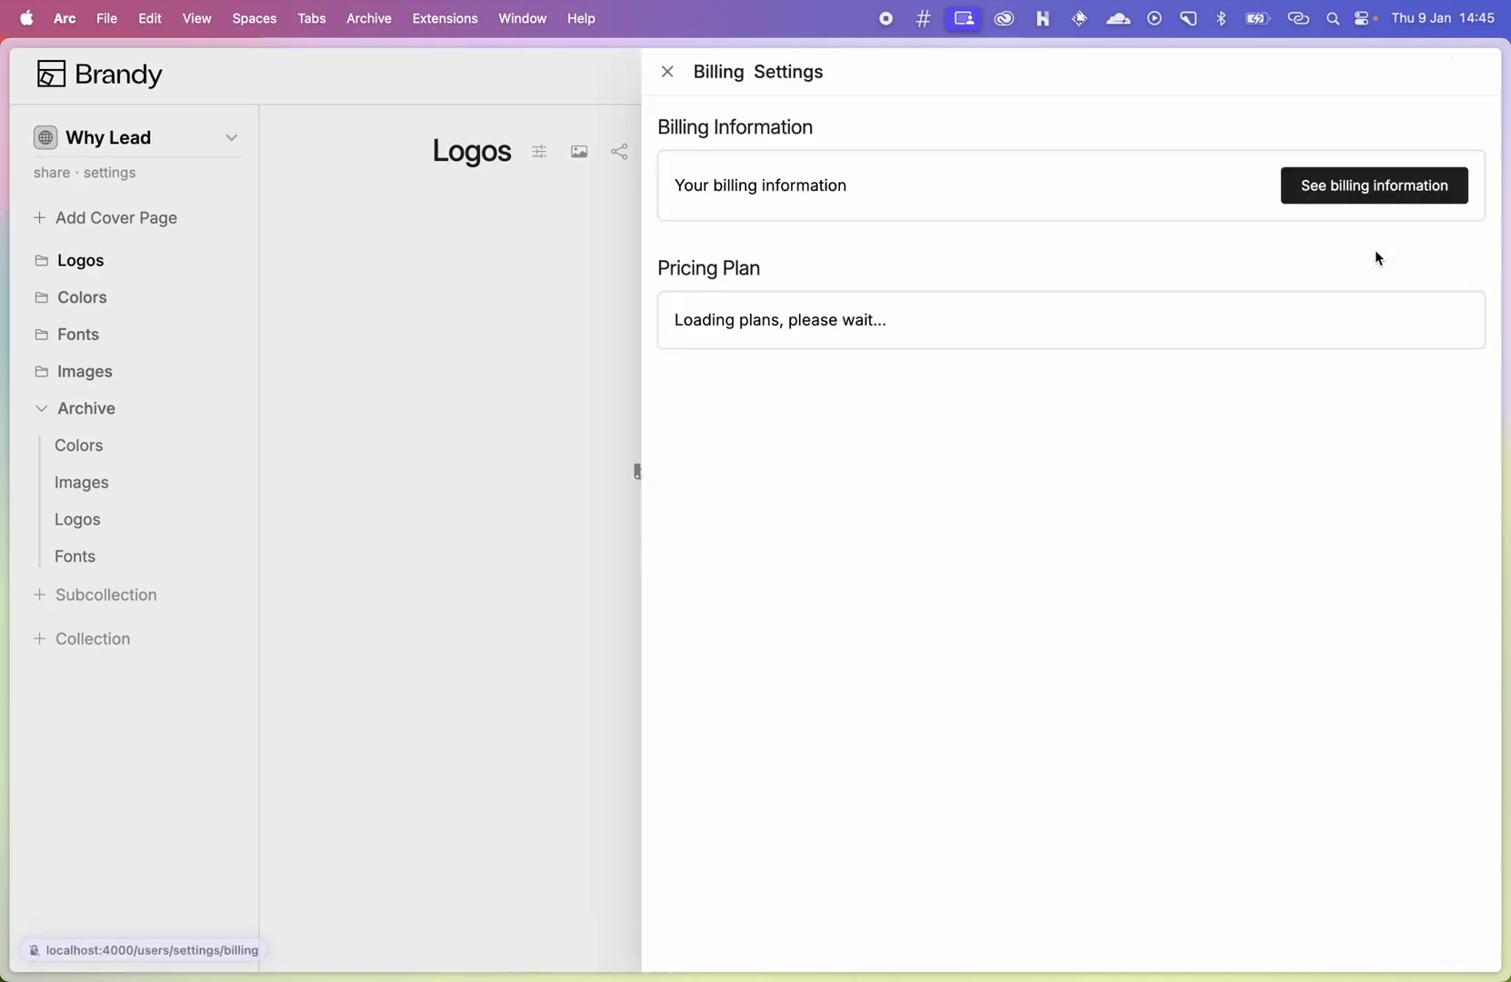
click(668, 72)
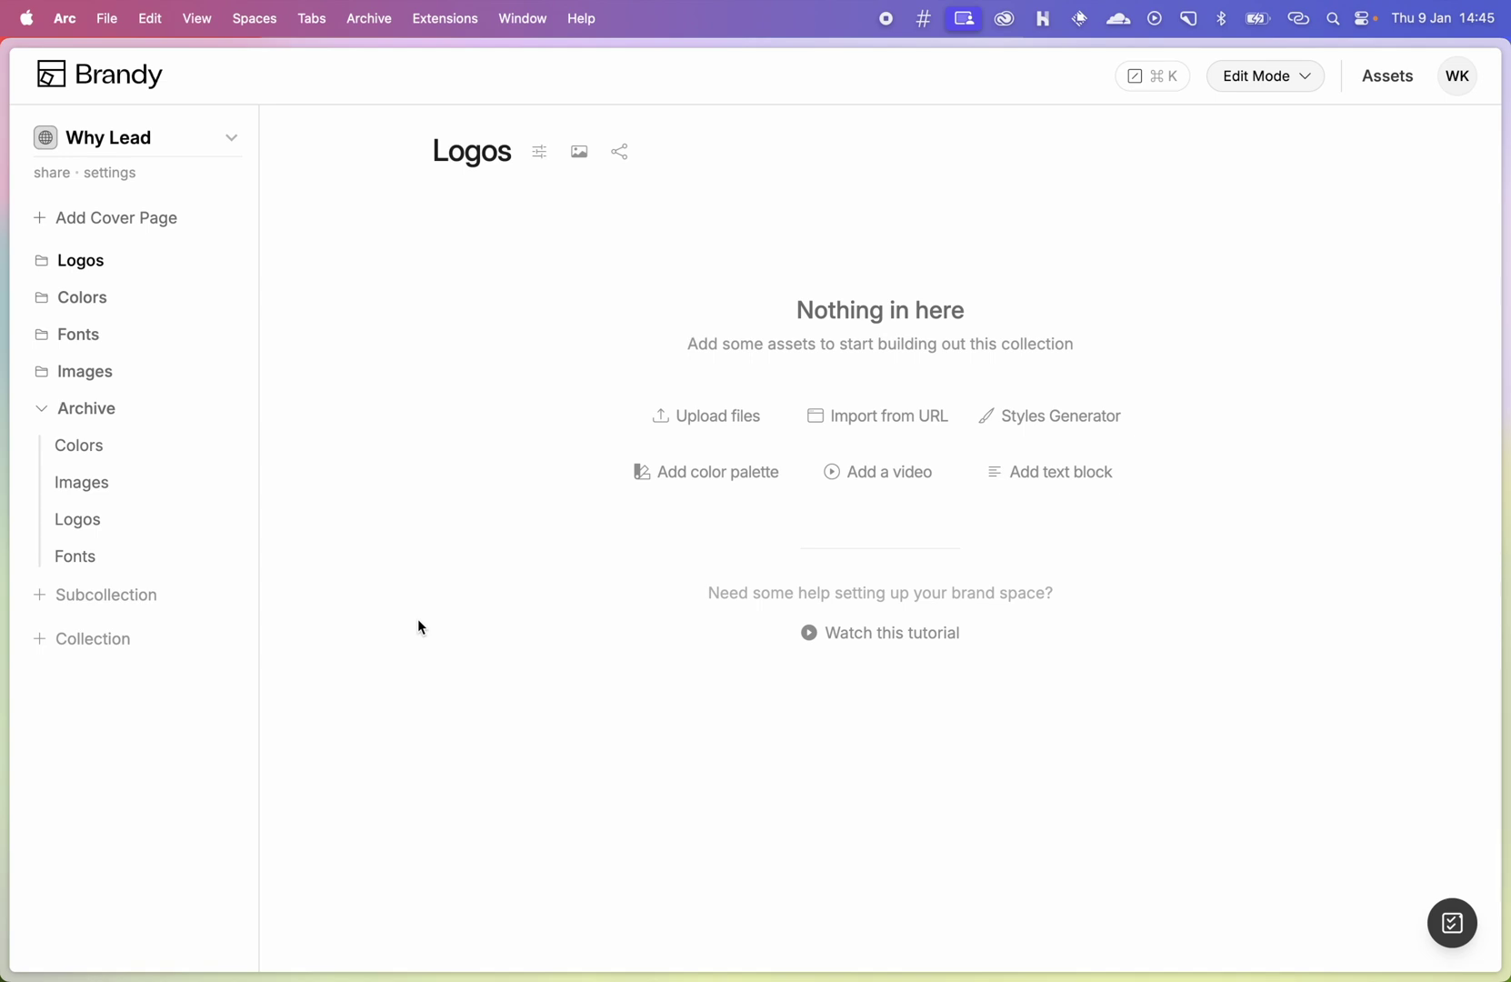
click(1229, 75)
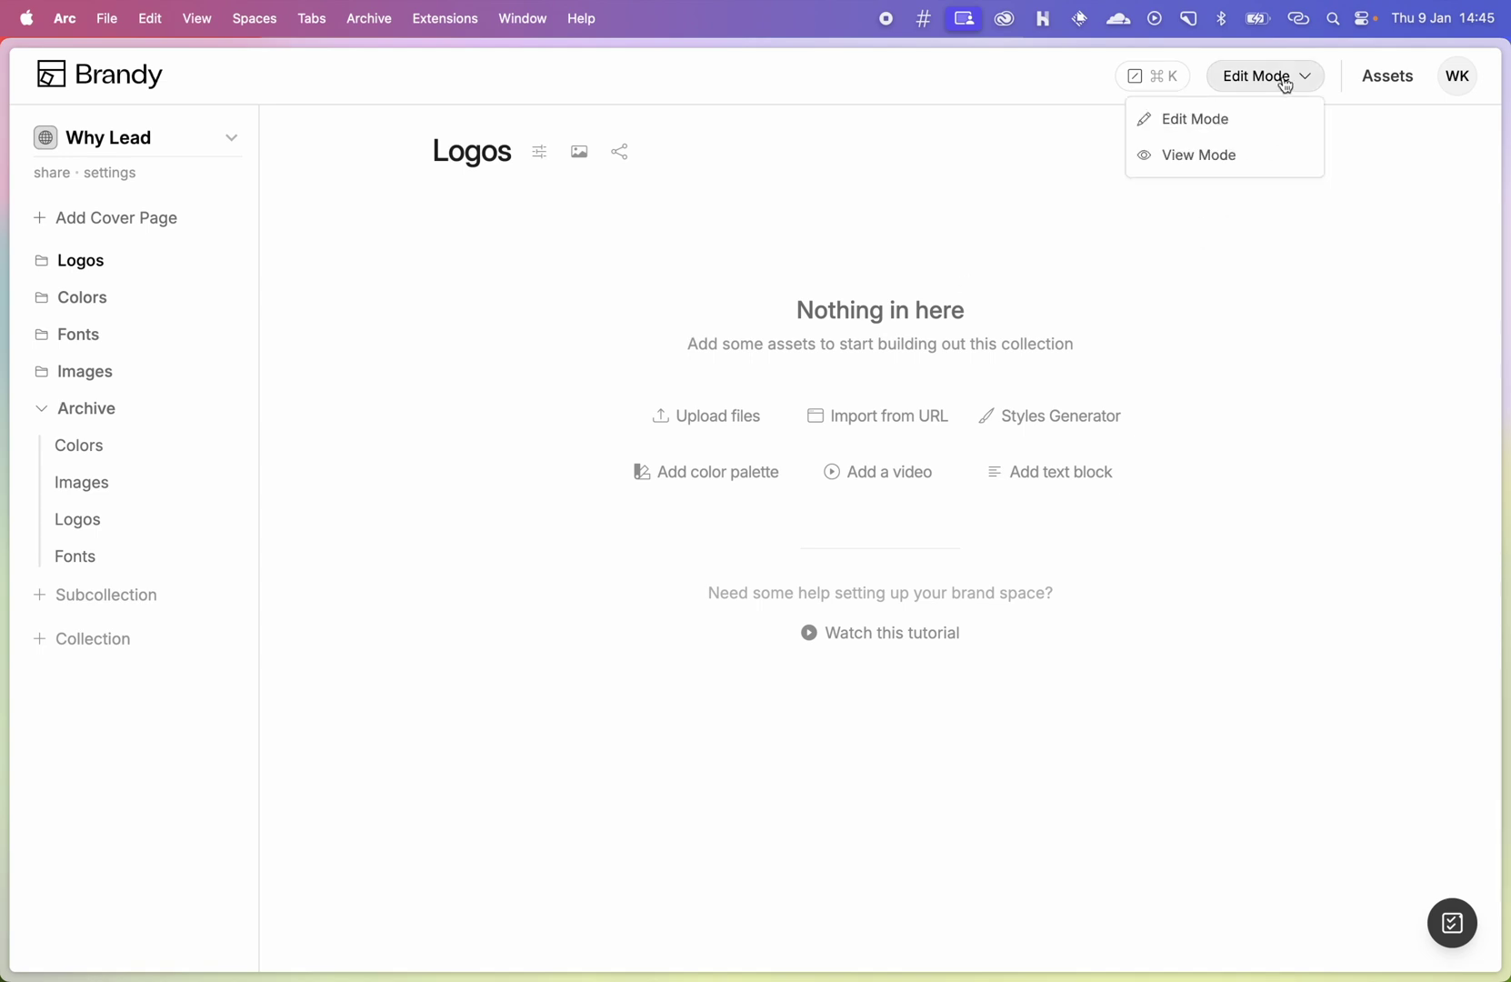
click(1308, 85)
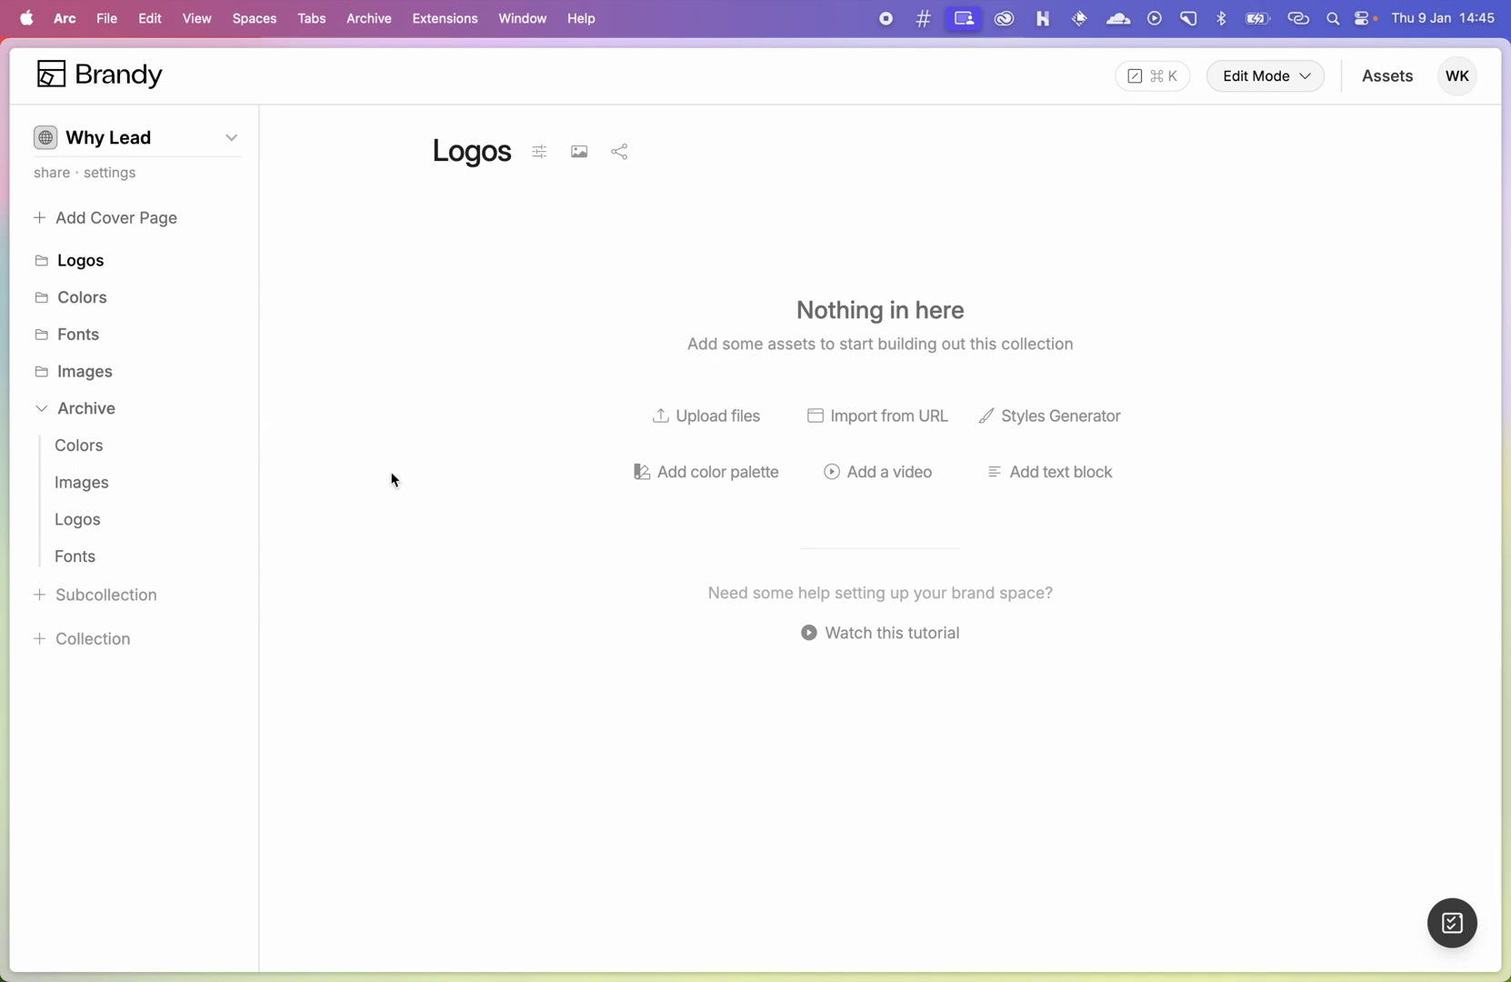
click(540, 152)
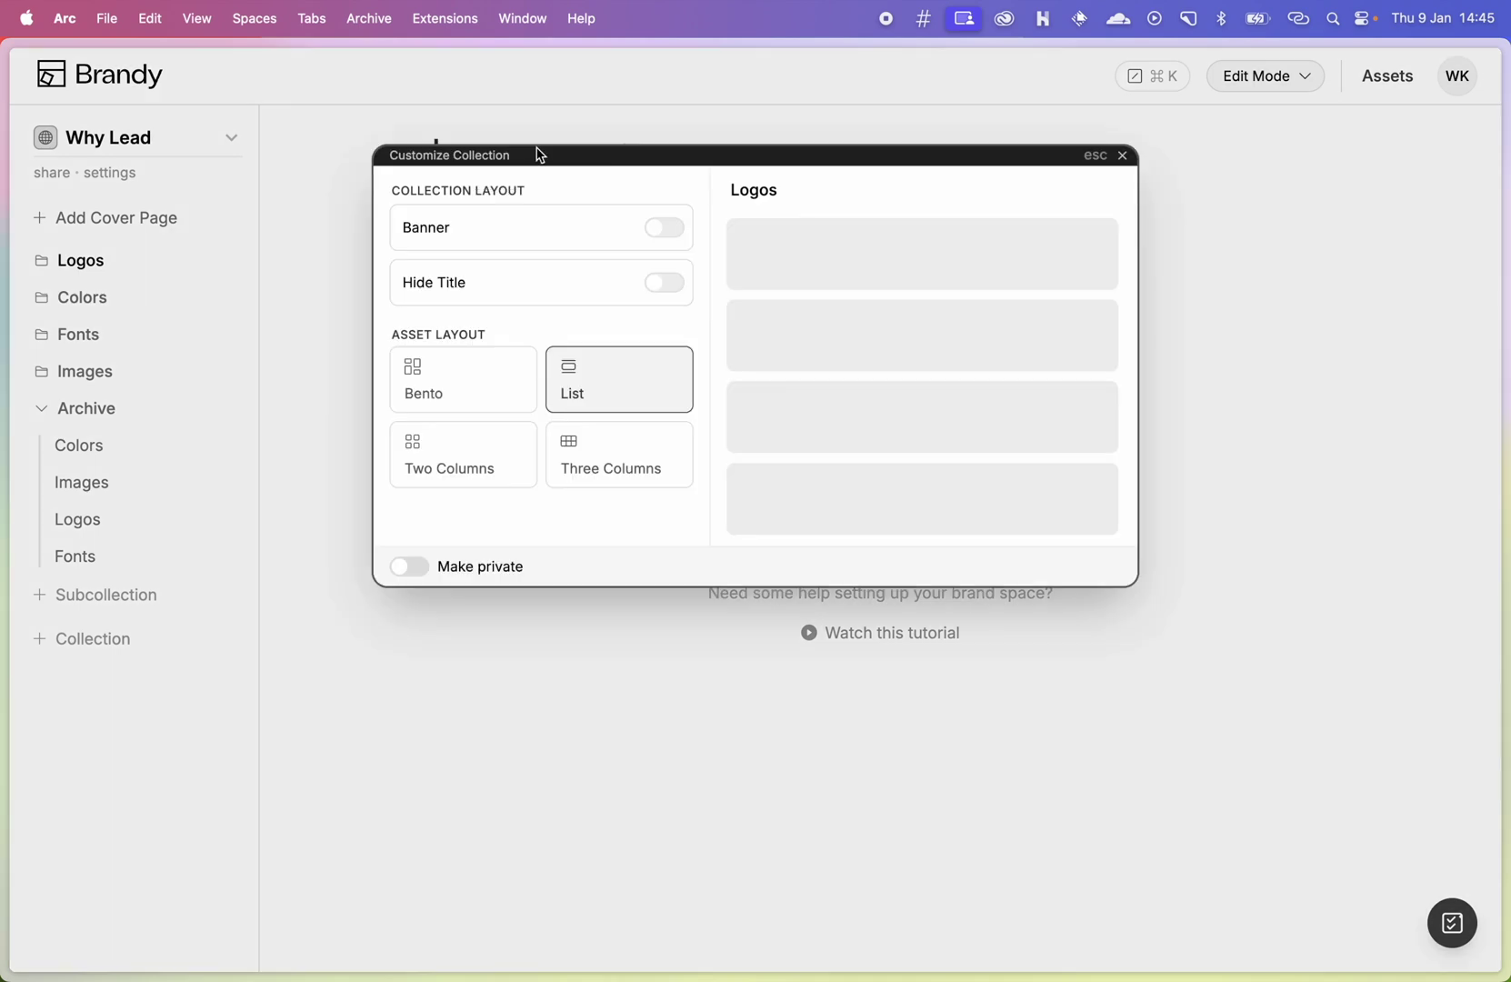
click(632, 752)
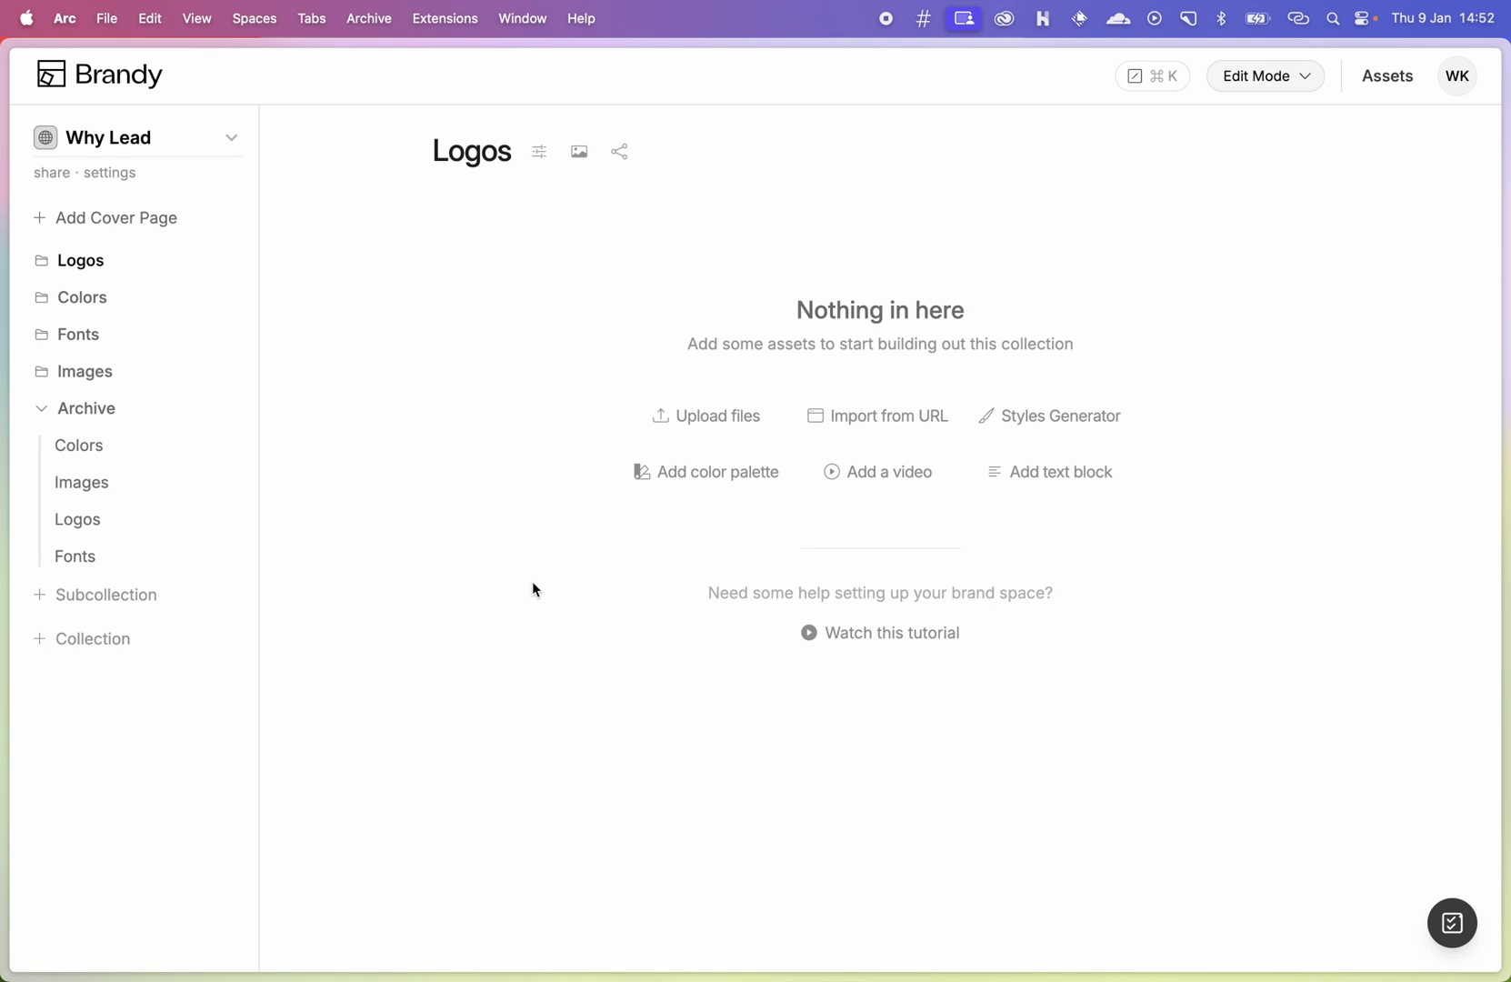
Drag the six Finder files (PDF, video, image, mp3, font, SVG) into the Logos collection.
key(super+Tab)
drag(582, 266, 804, 291)
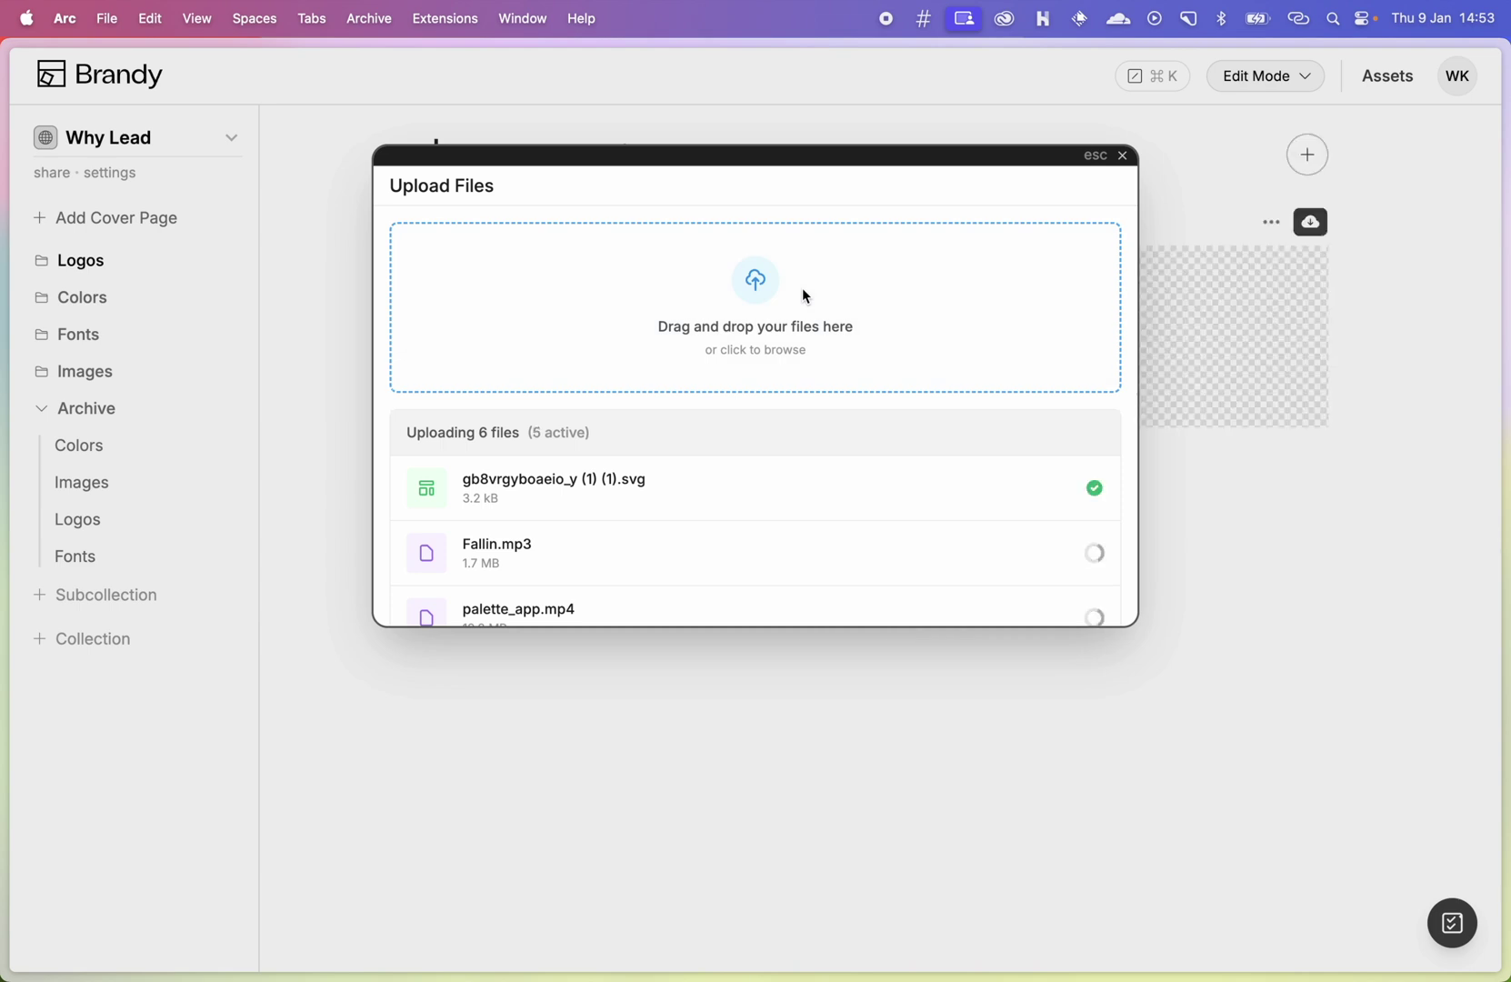
scroll(818, 380, down, 5)
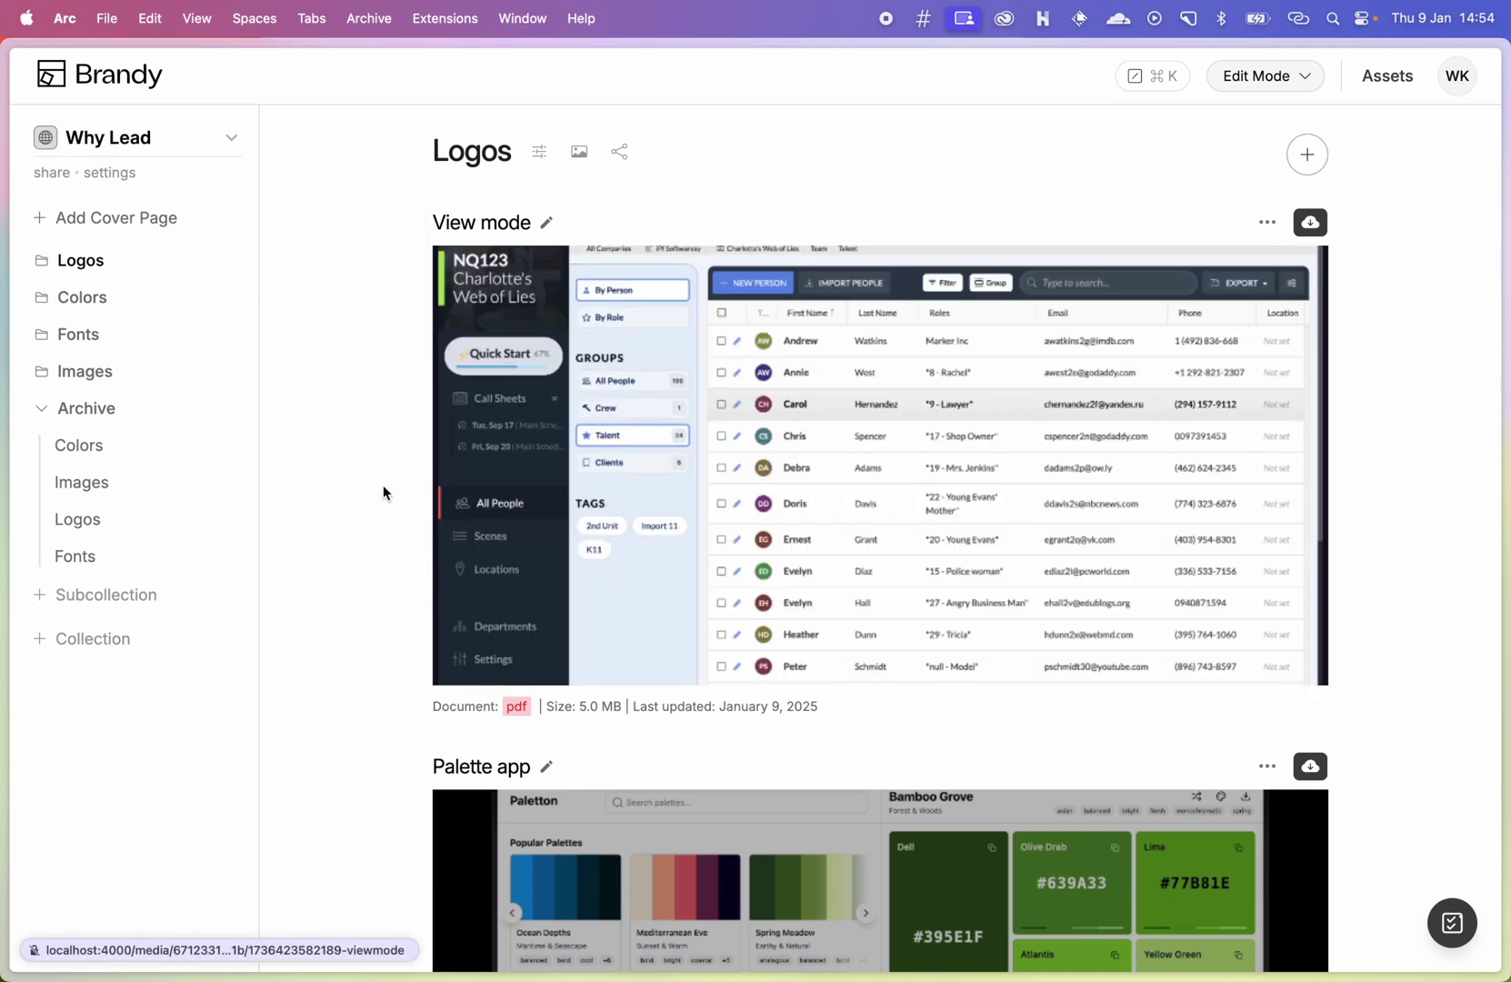
scroll(386, 492, down, 5)
Preview the Palette app video, then browse through the newly uploaded assets.
click(877, 528)
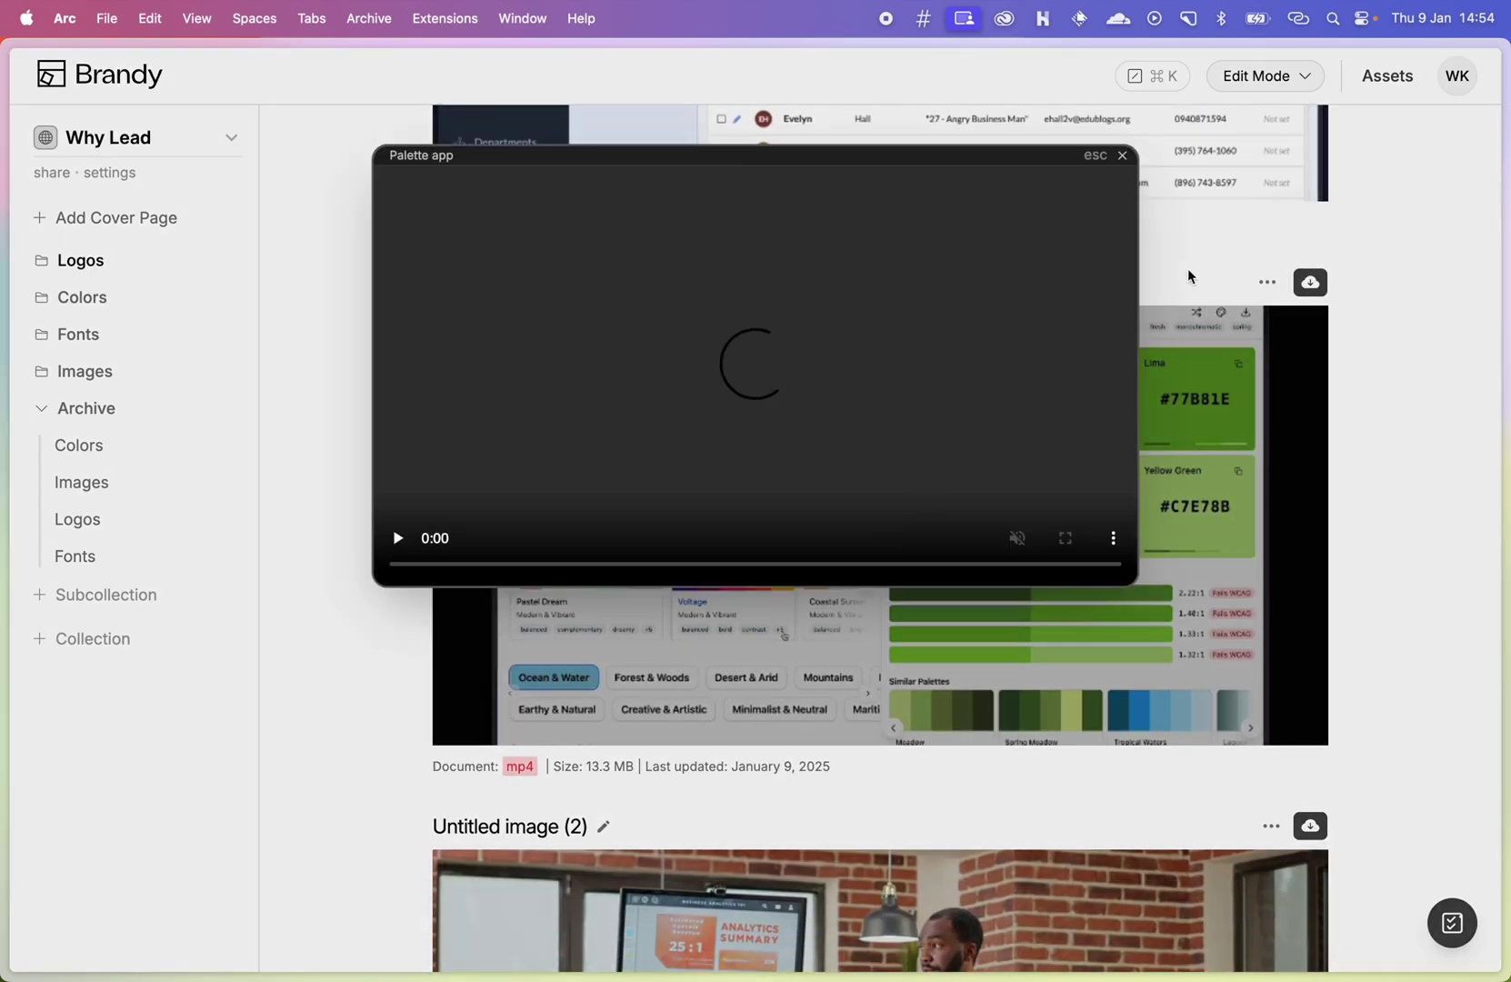
click(1122, 155)
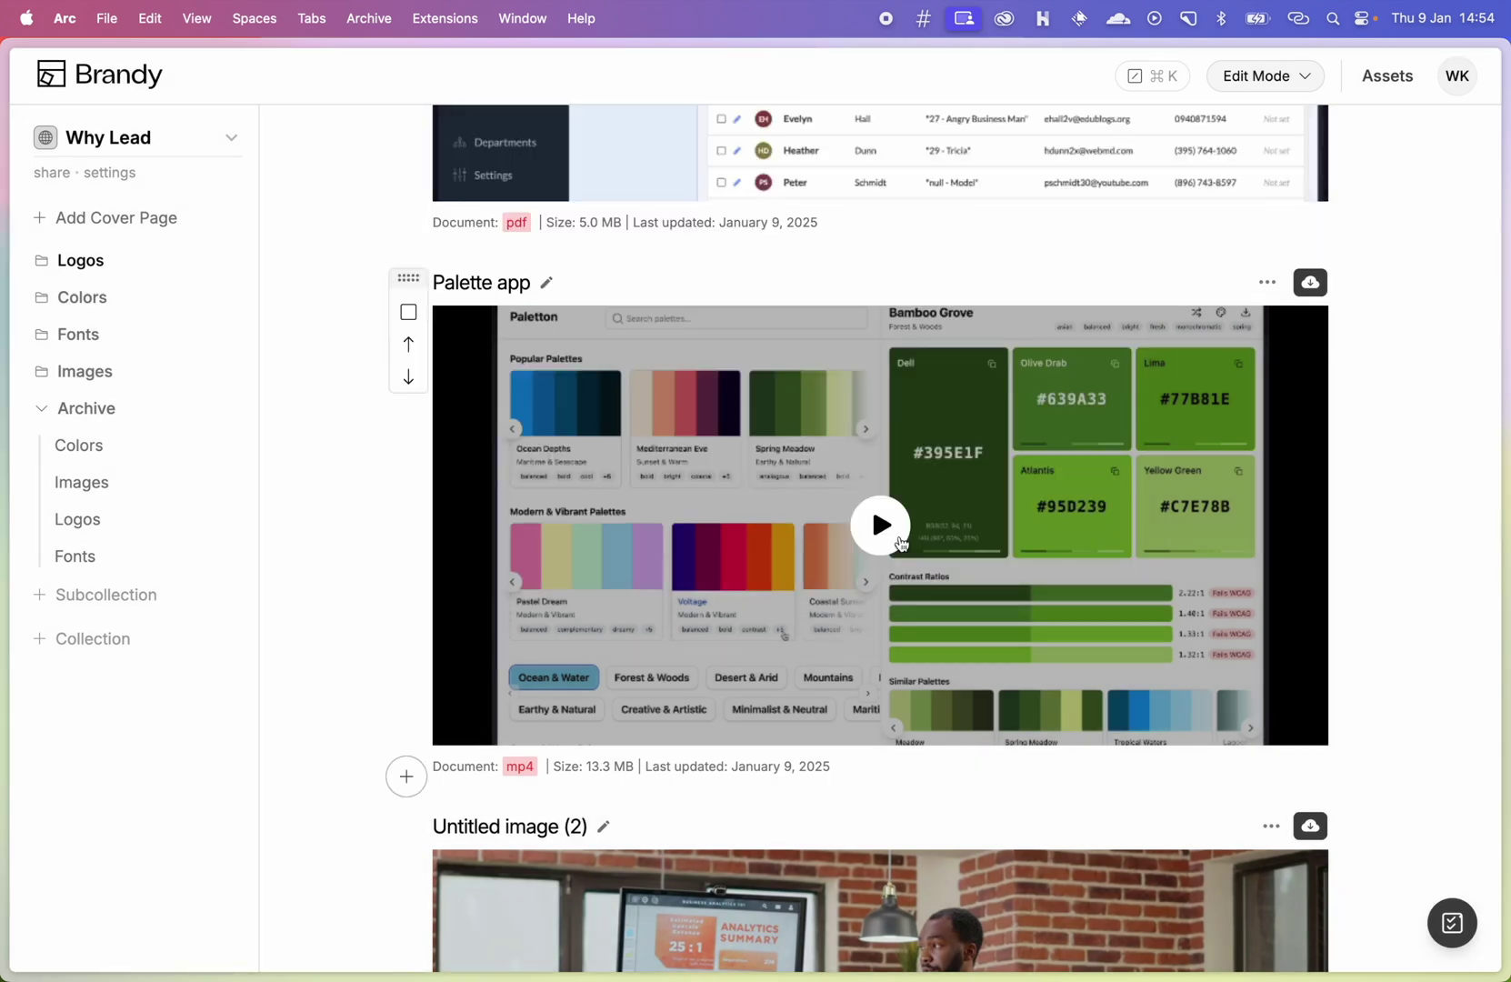
scroll(886, 527, down, 5)
scroll(899, 537, down, 7)
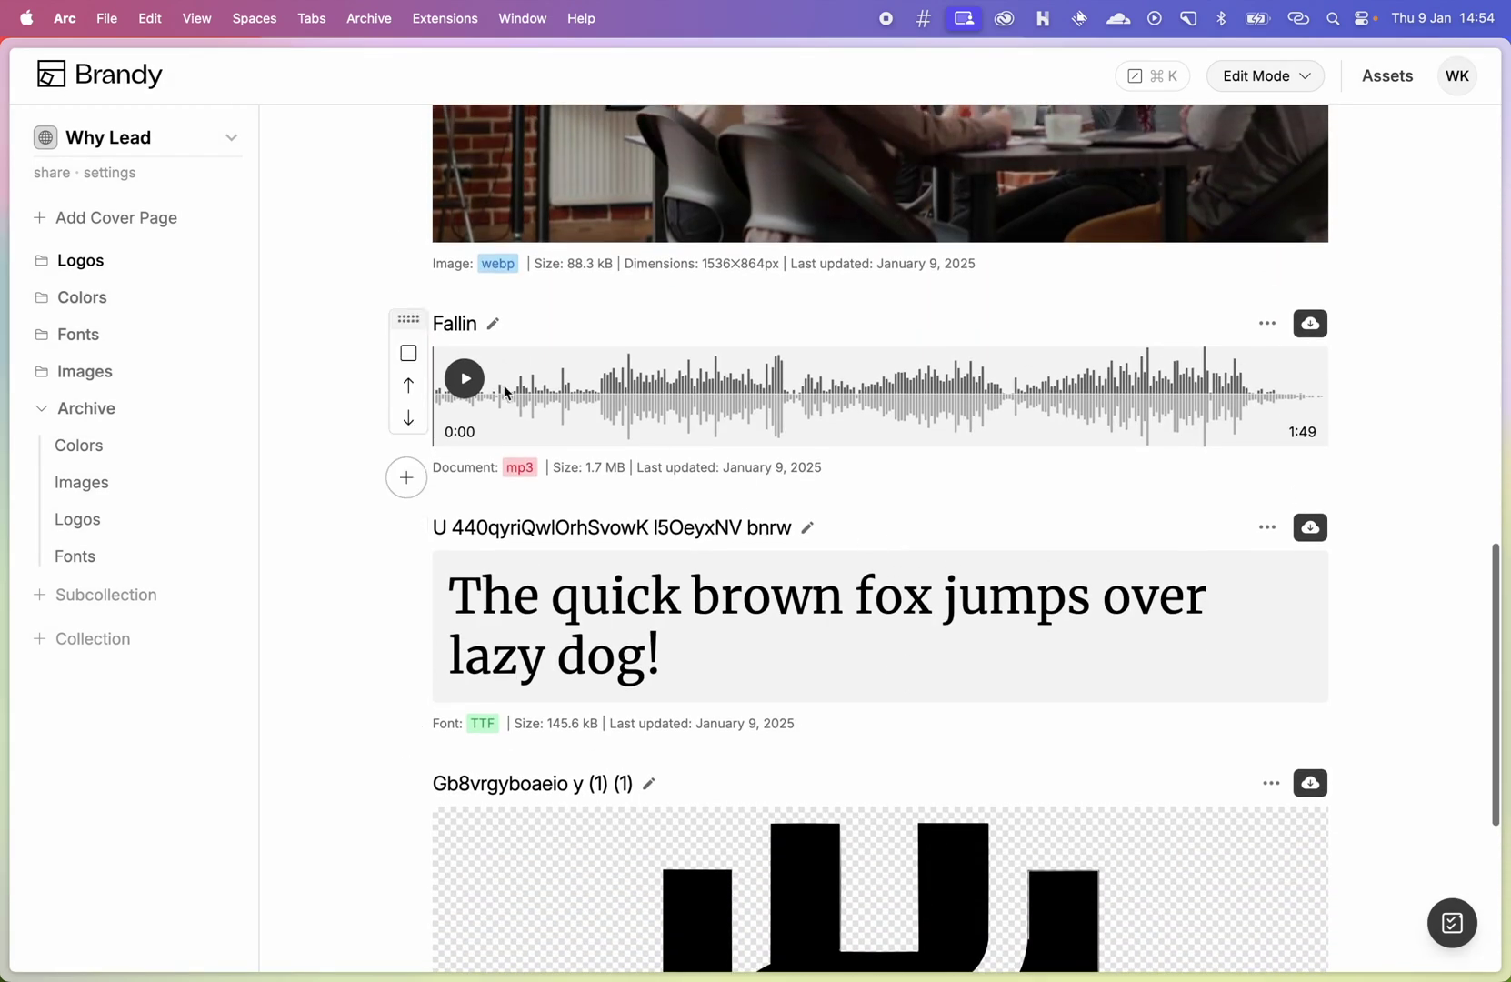
scroll(313, 648, down, 5)
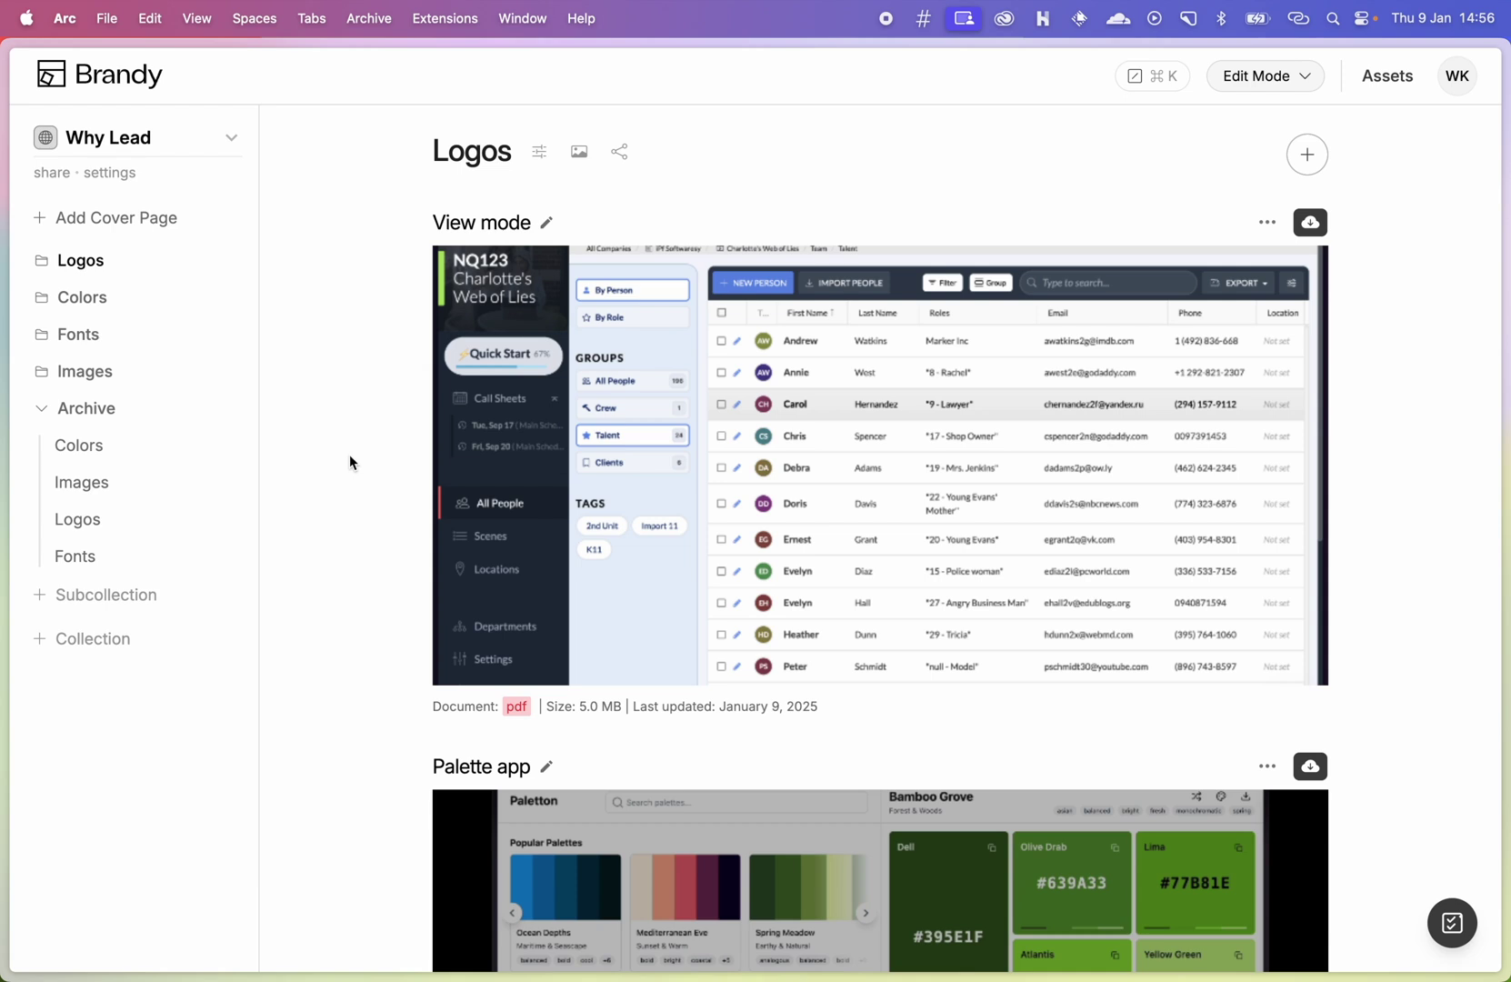
Start an Import from URL with the whyleadothers.com address and load its assets.
click(1308, 165)
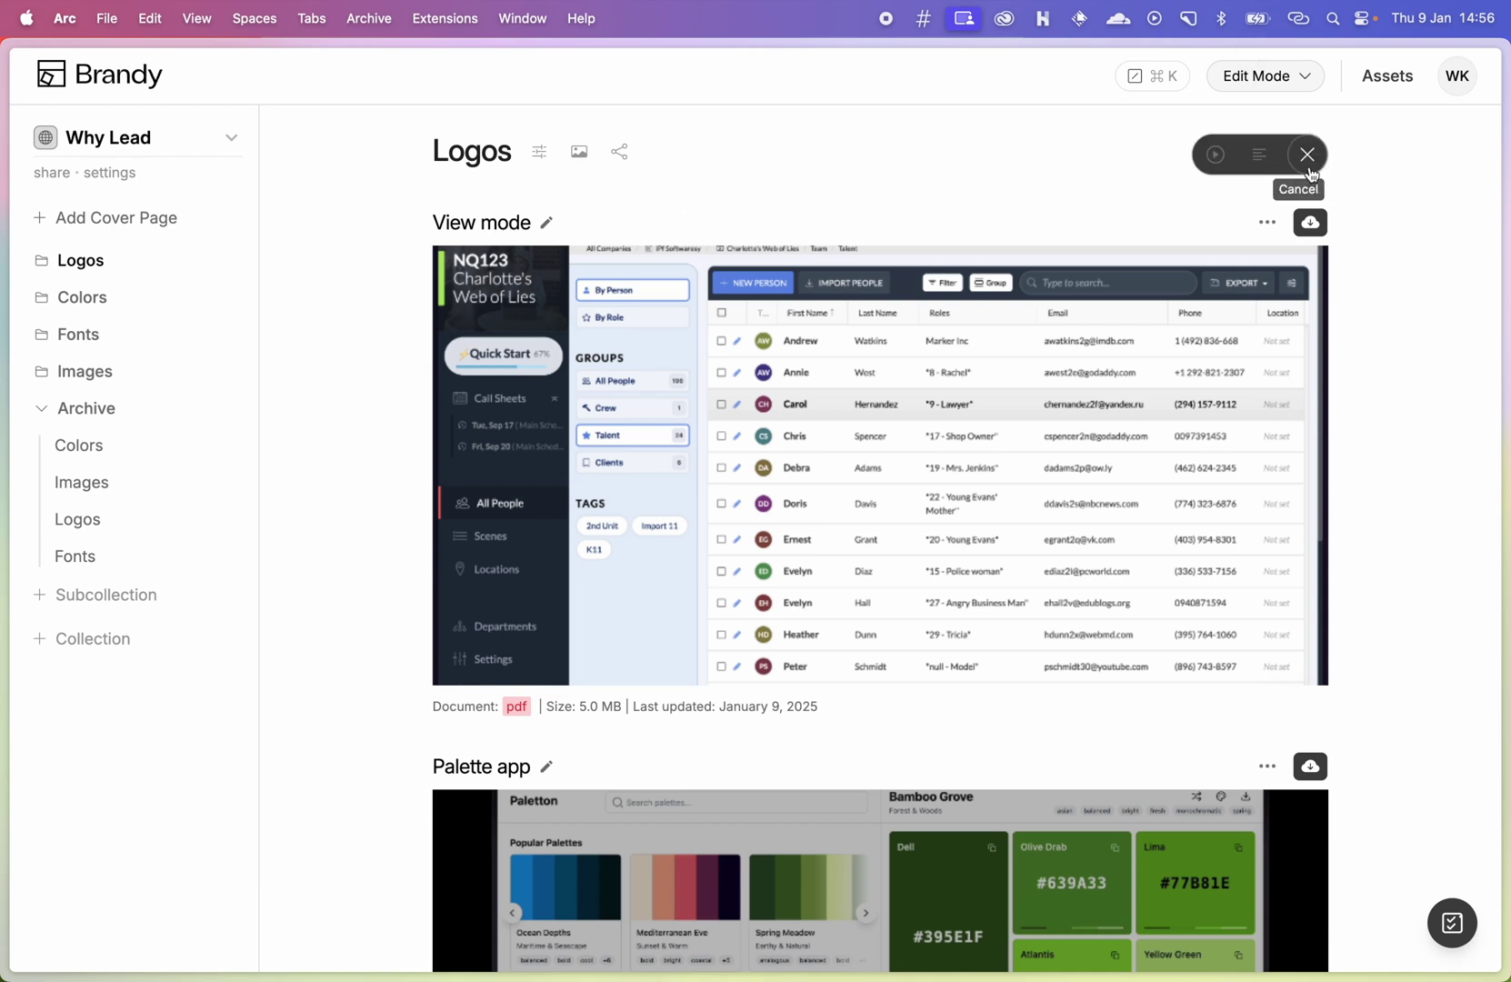
click(1084, 156)
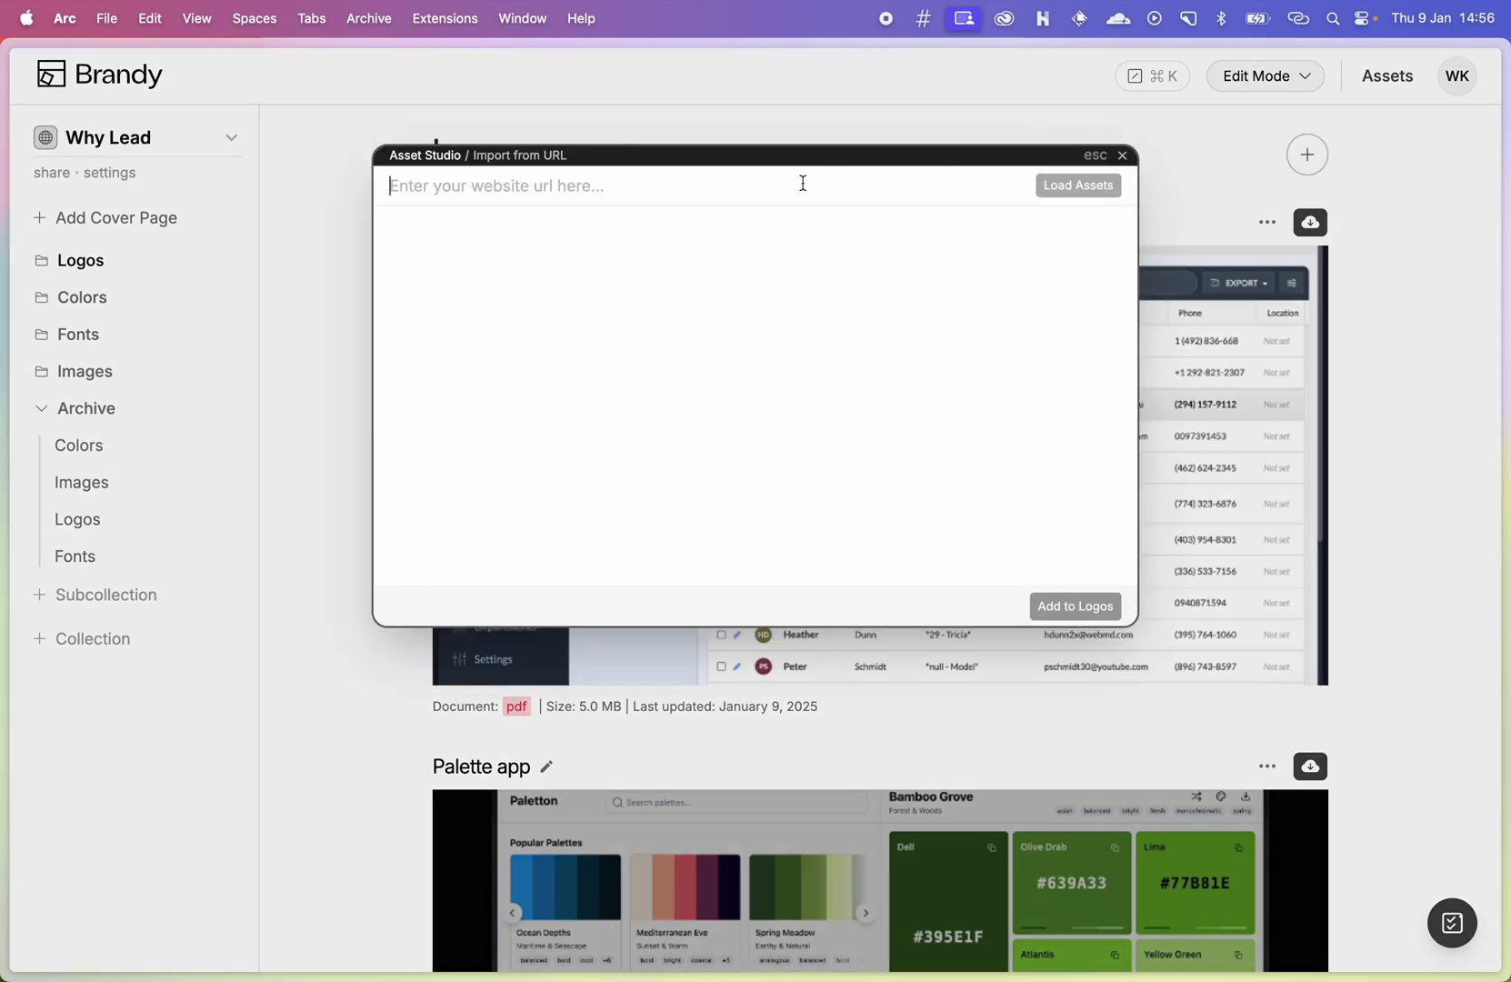
text(https://whyleadothers.com/)
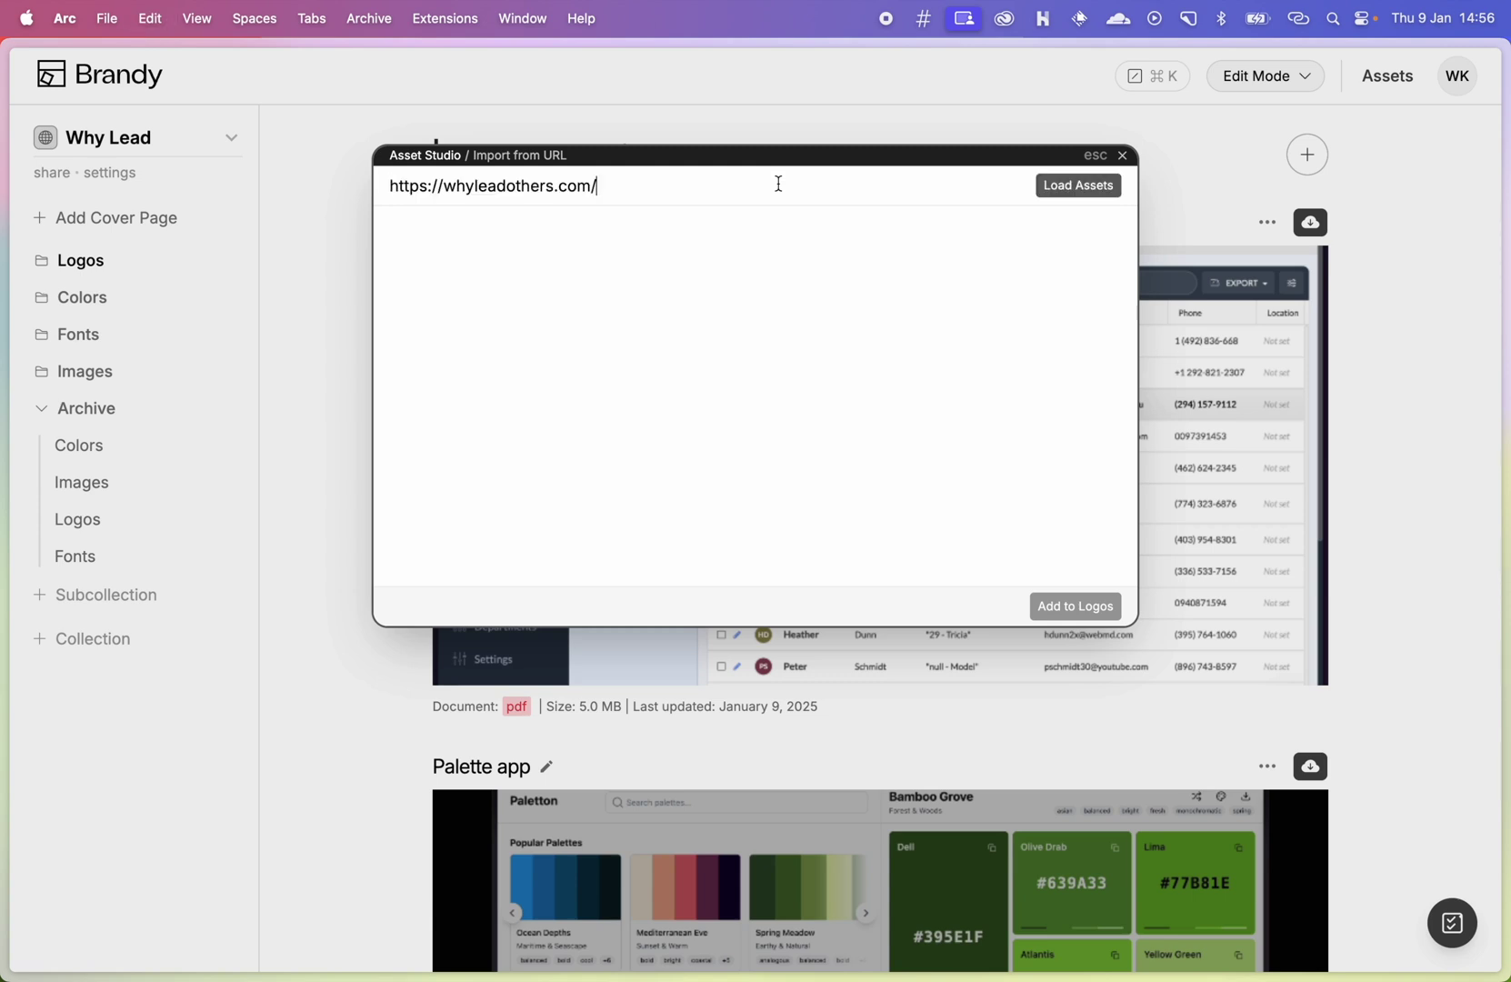
click(1070, 198)
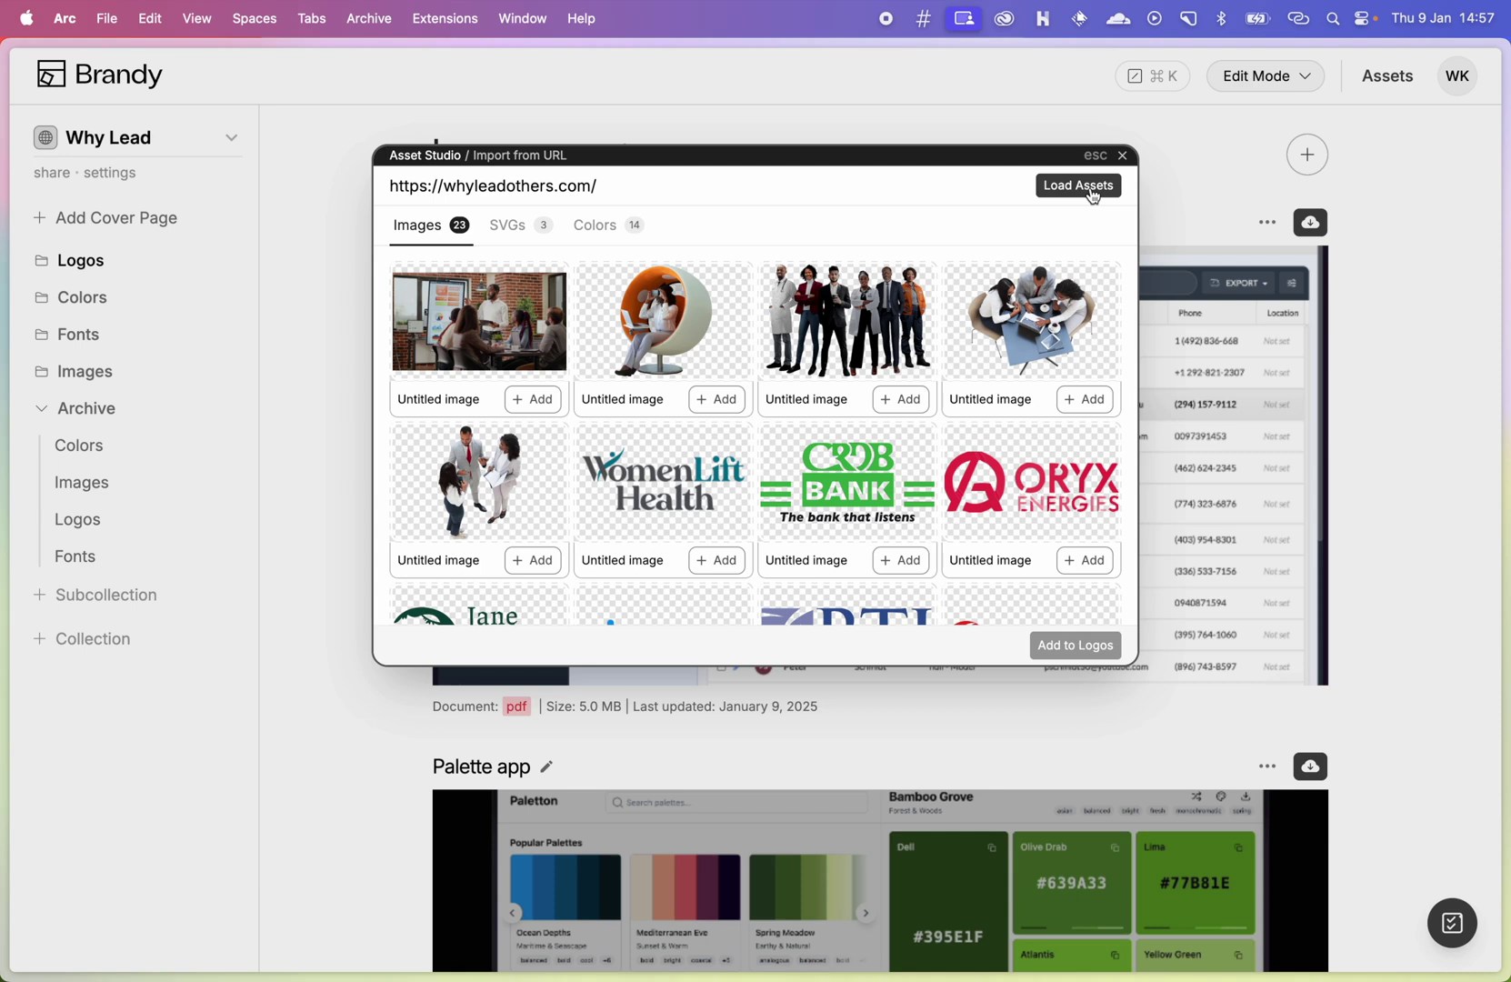
Add the WomenLift Health, CRDB Bank, ORYX Energies, Jane Goodall logos and meeting-room photo to Logos.
click(714, 560)
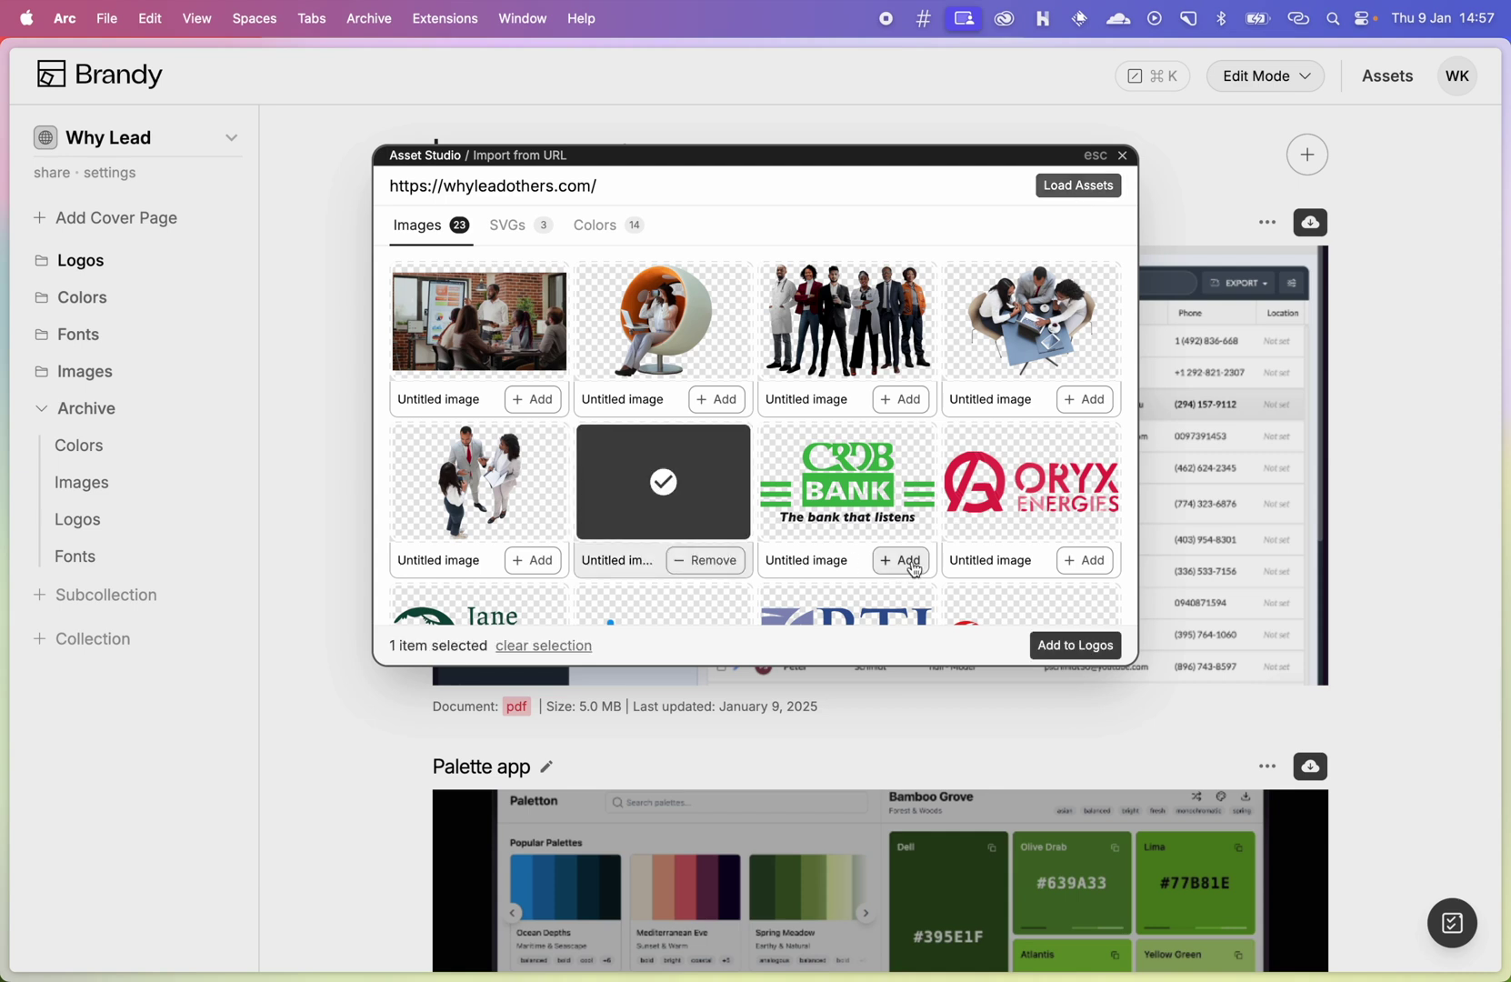
click(902, 561)
click(1072, 568)
click(531, 400)
scroll(532, 409, down, 3)
scroll(532, 400, down, 2)
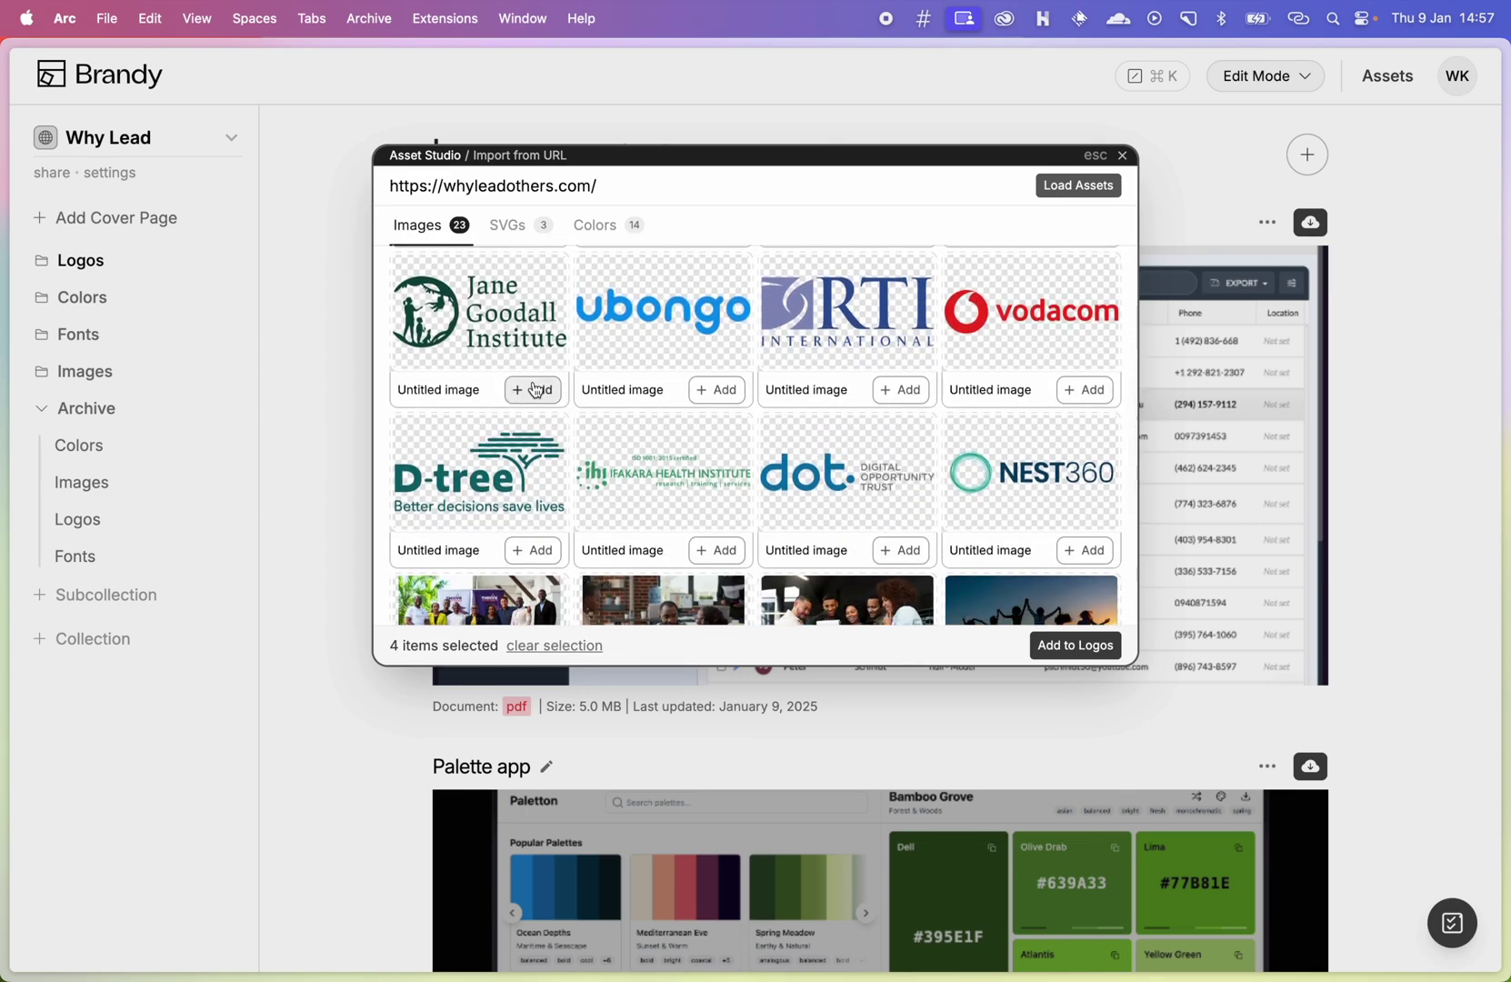
click(531, 389)
scroll(535, 391, down, 3)
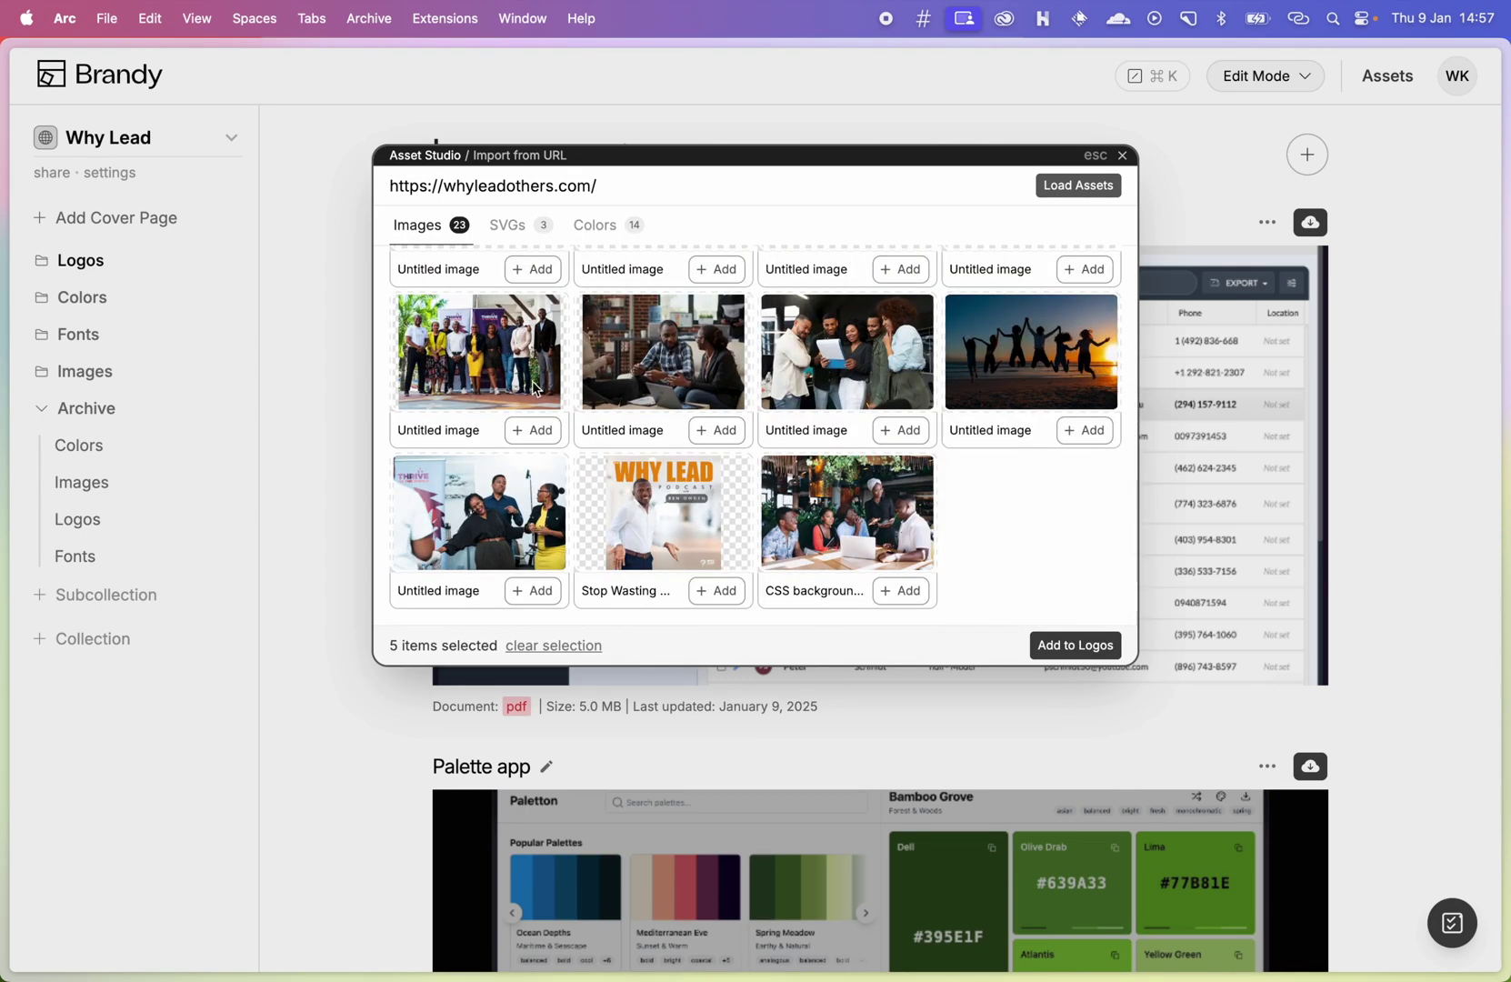
click(1075, 646)
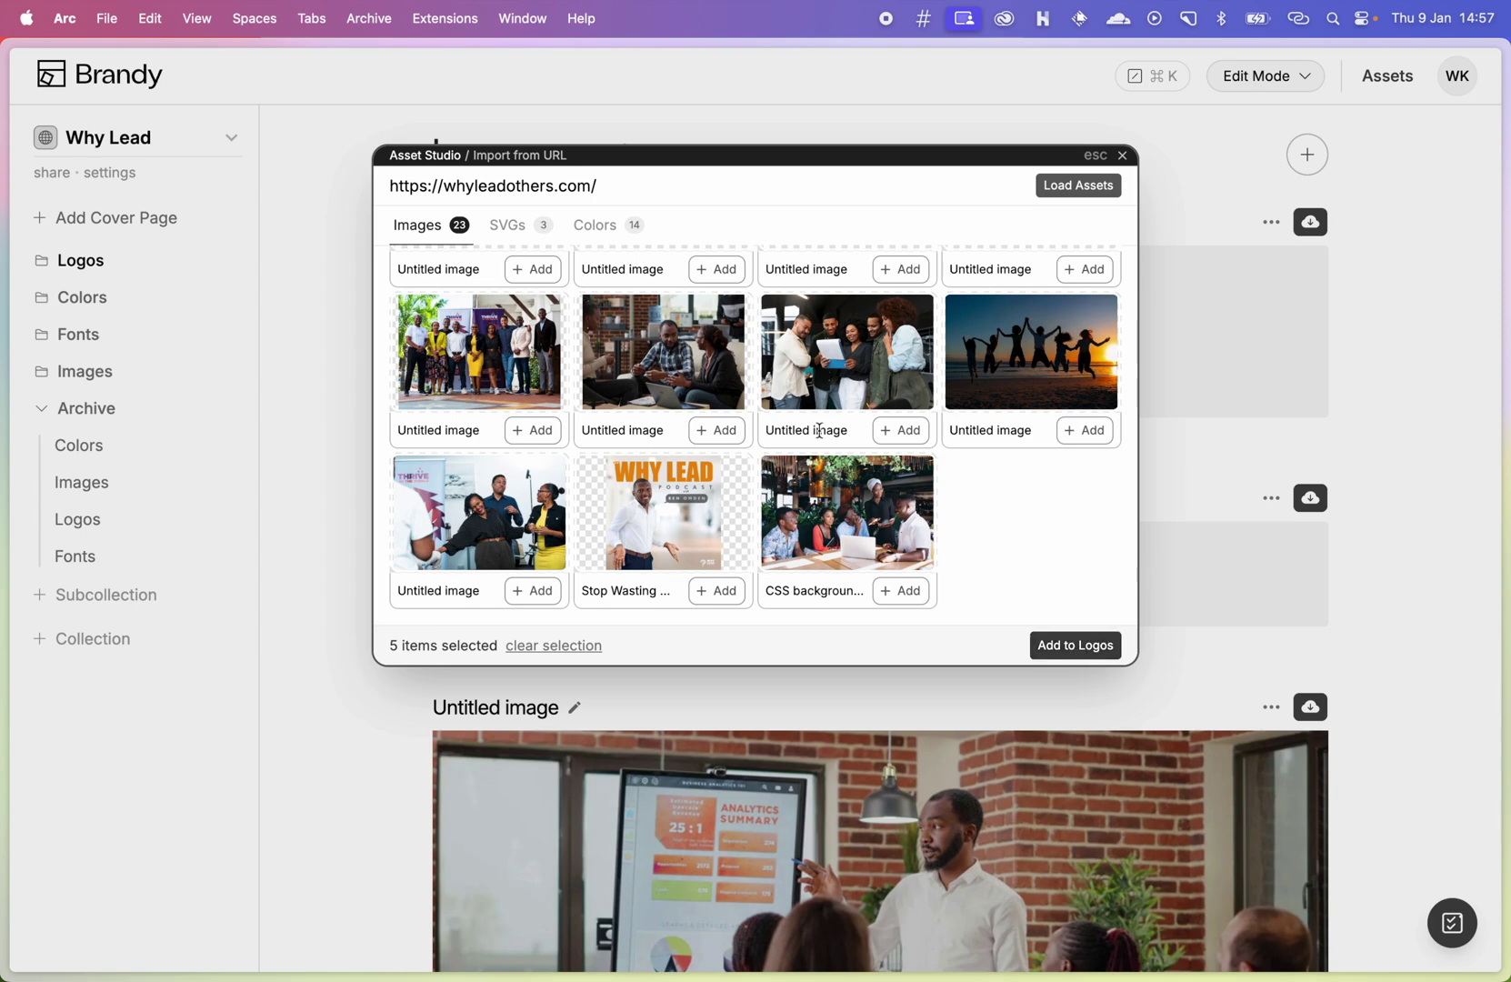
Add Orange, Bunting, Red Stage, Sugar Cane, Mystic and Big Stone colours to Logos.
scroll(816, 431, up, 5)
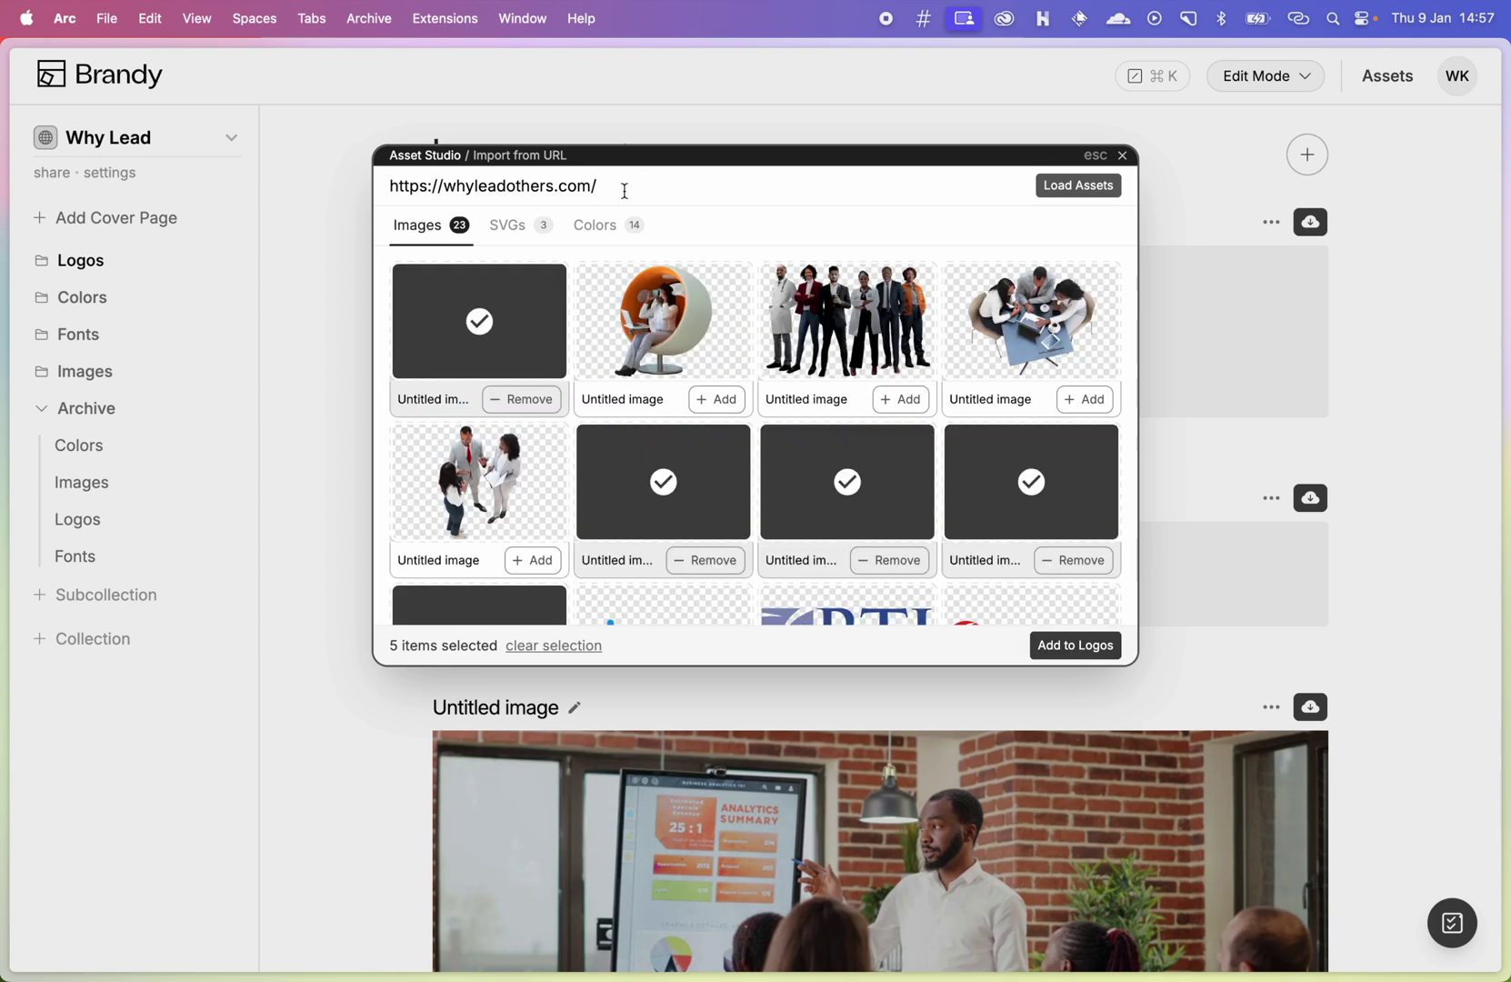
click(610, 234)
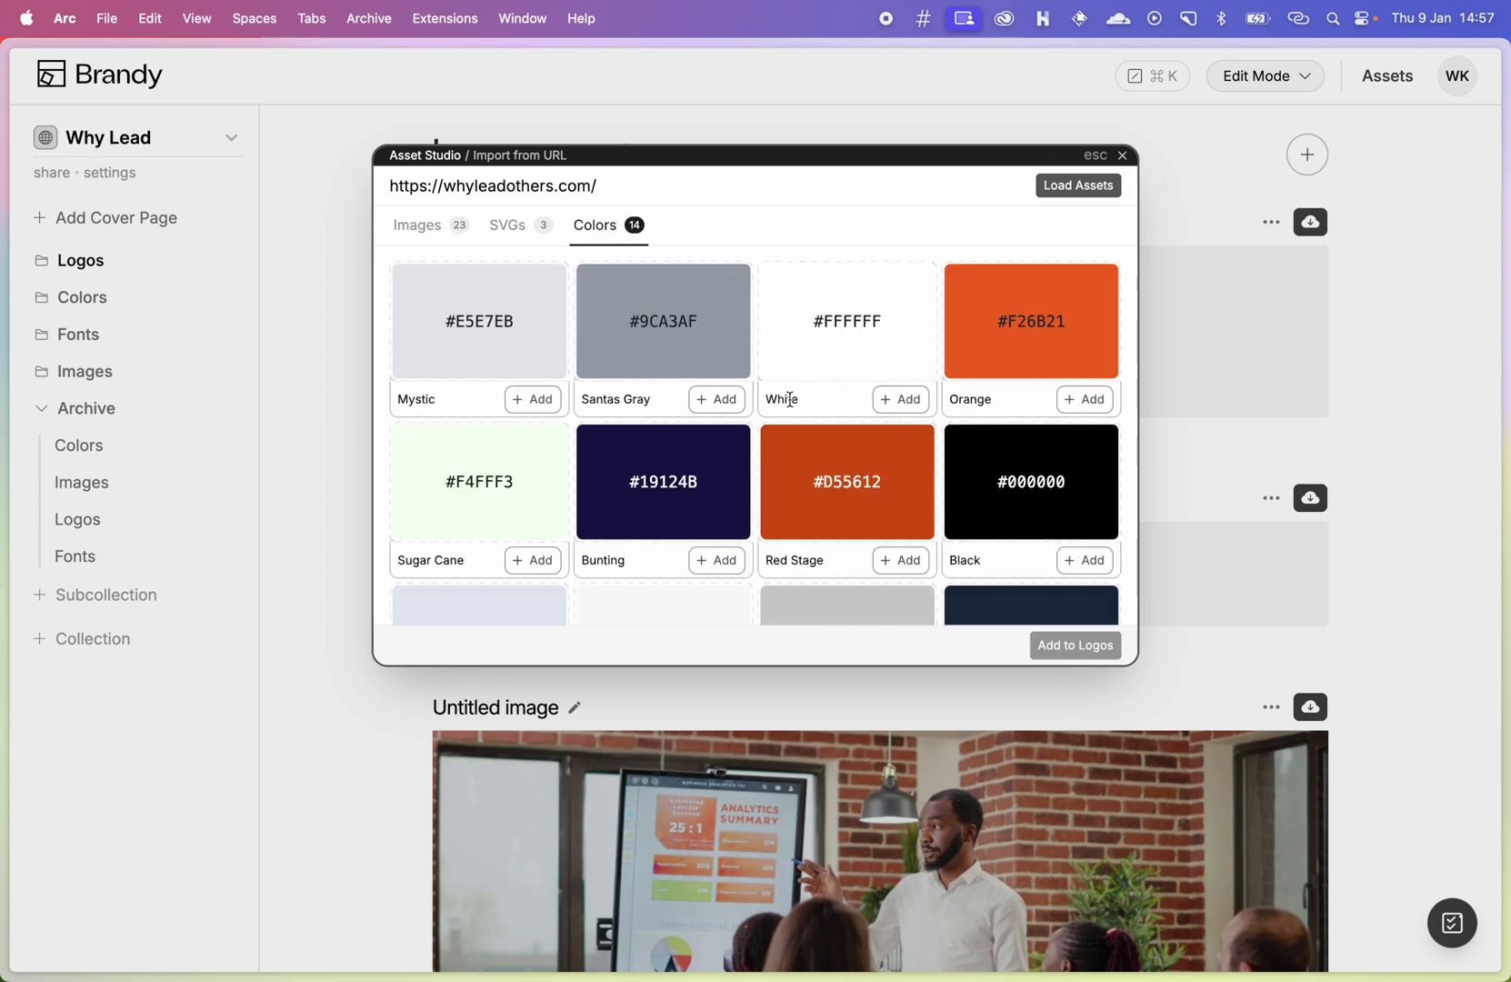
click(1084, 399)
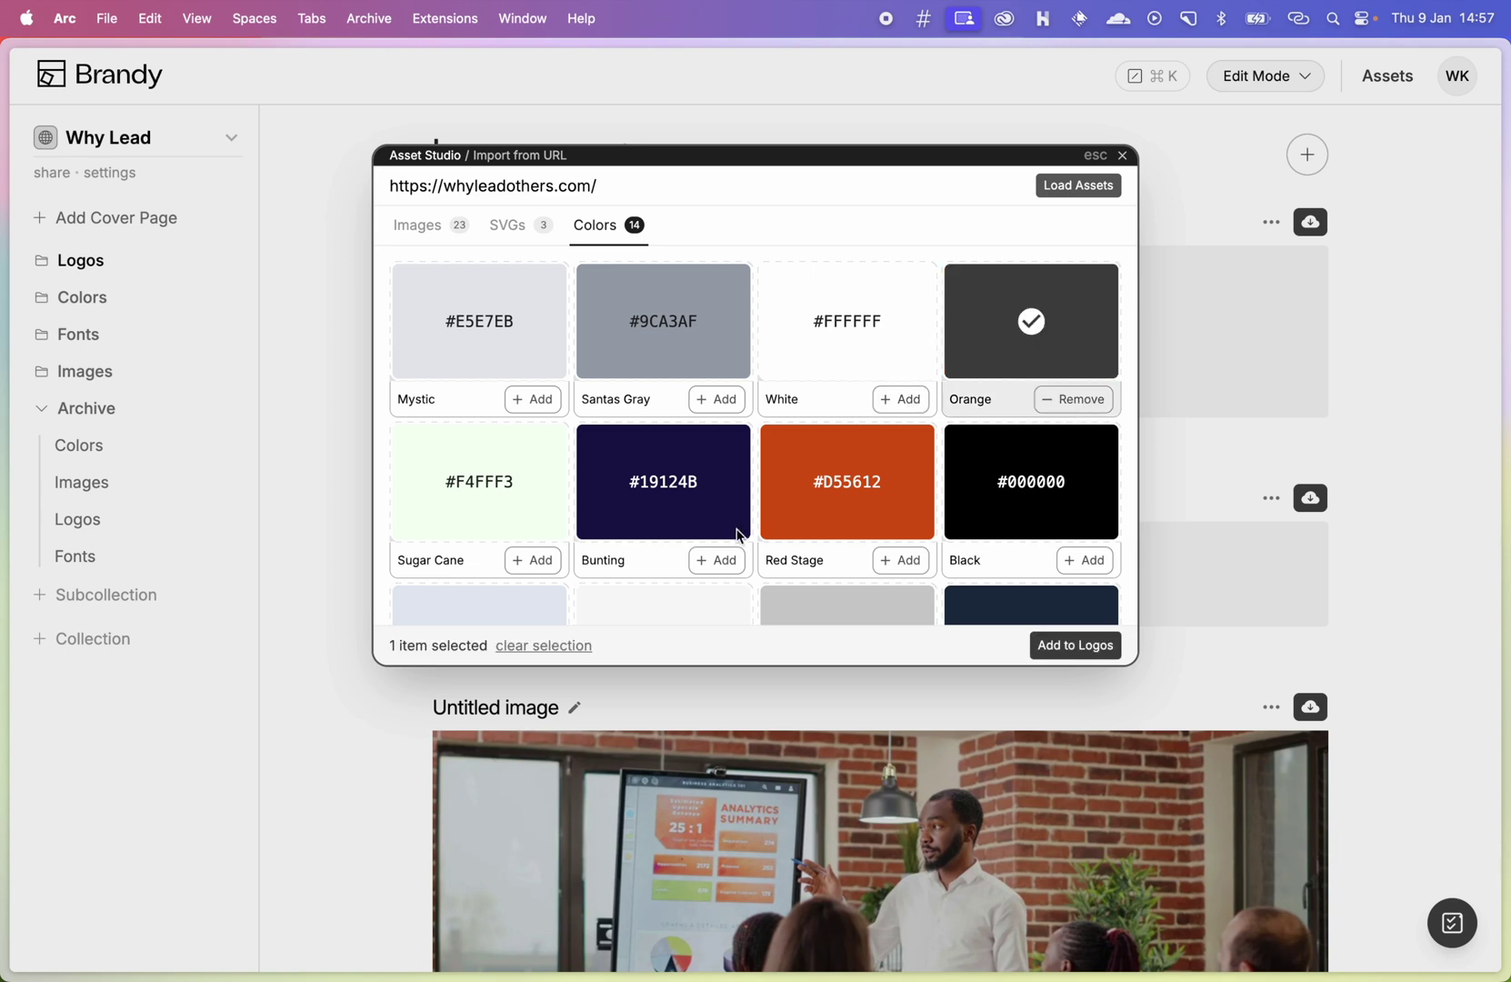
click(717, 560)
click(901, 562)
click(543, 567)
scroll(545, 559, down, 4)
click(540, 531)
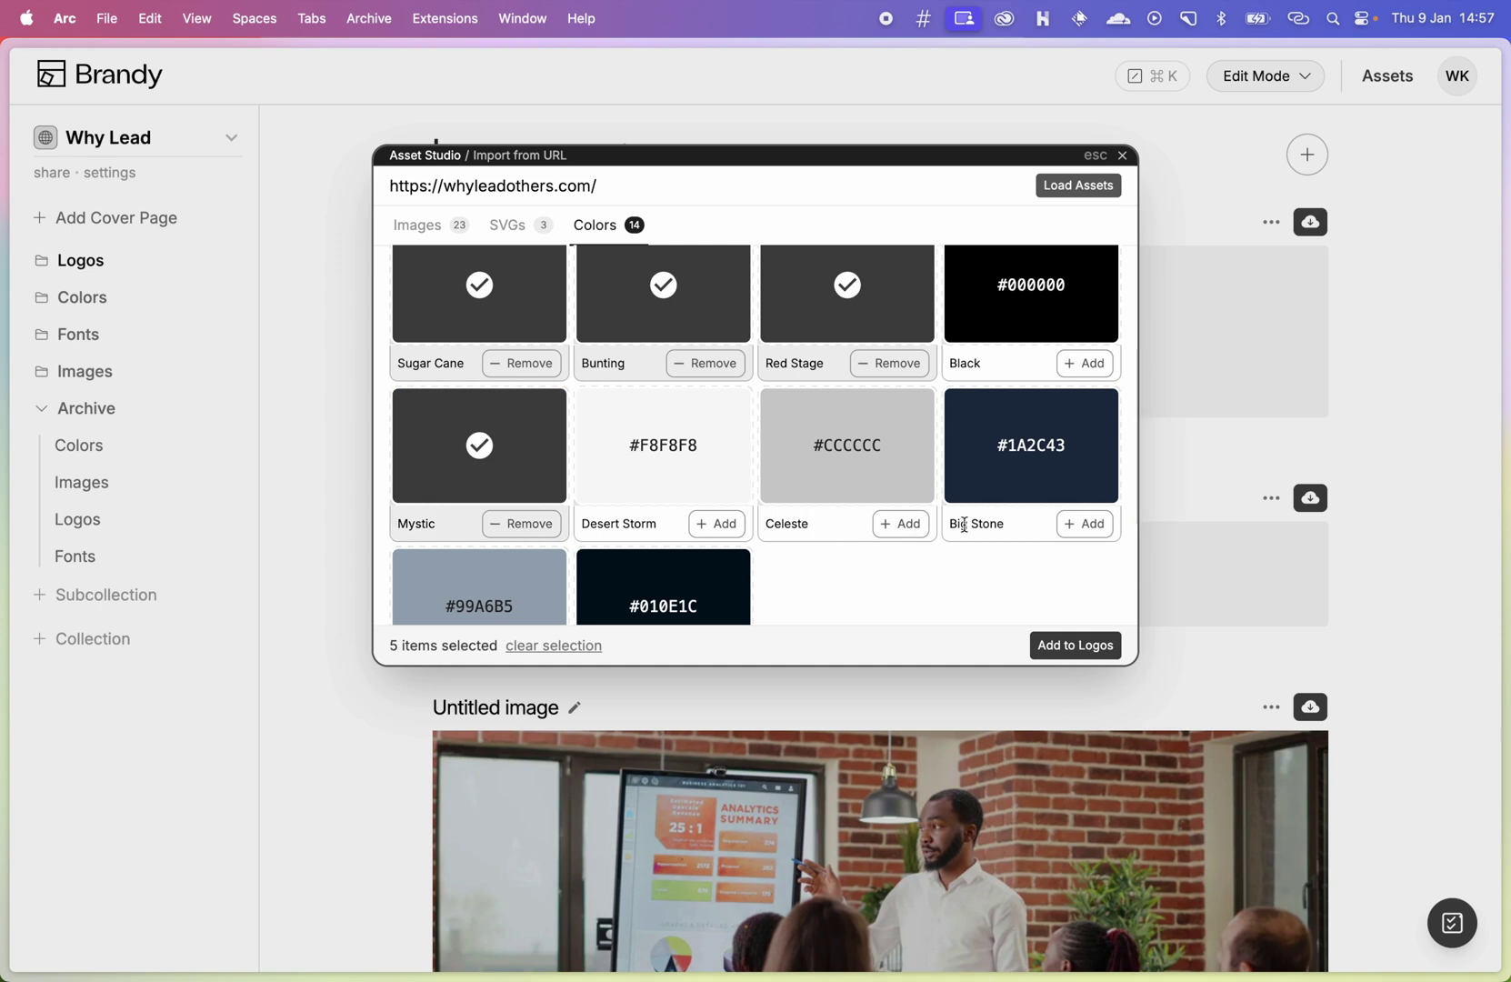
click(1084, 524)
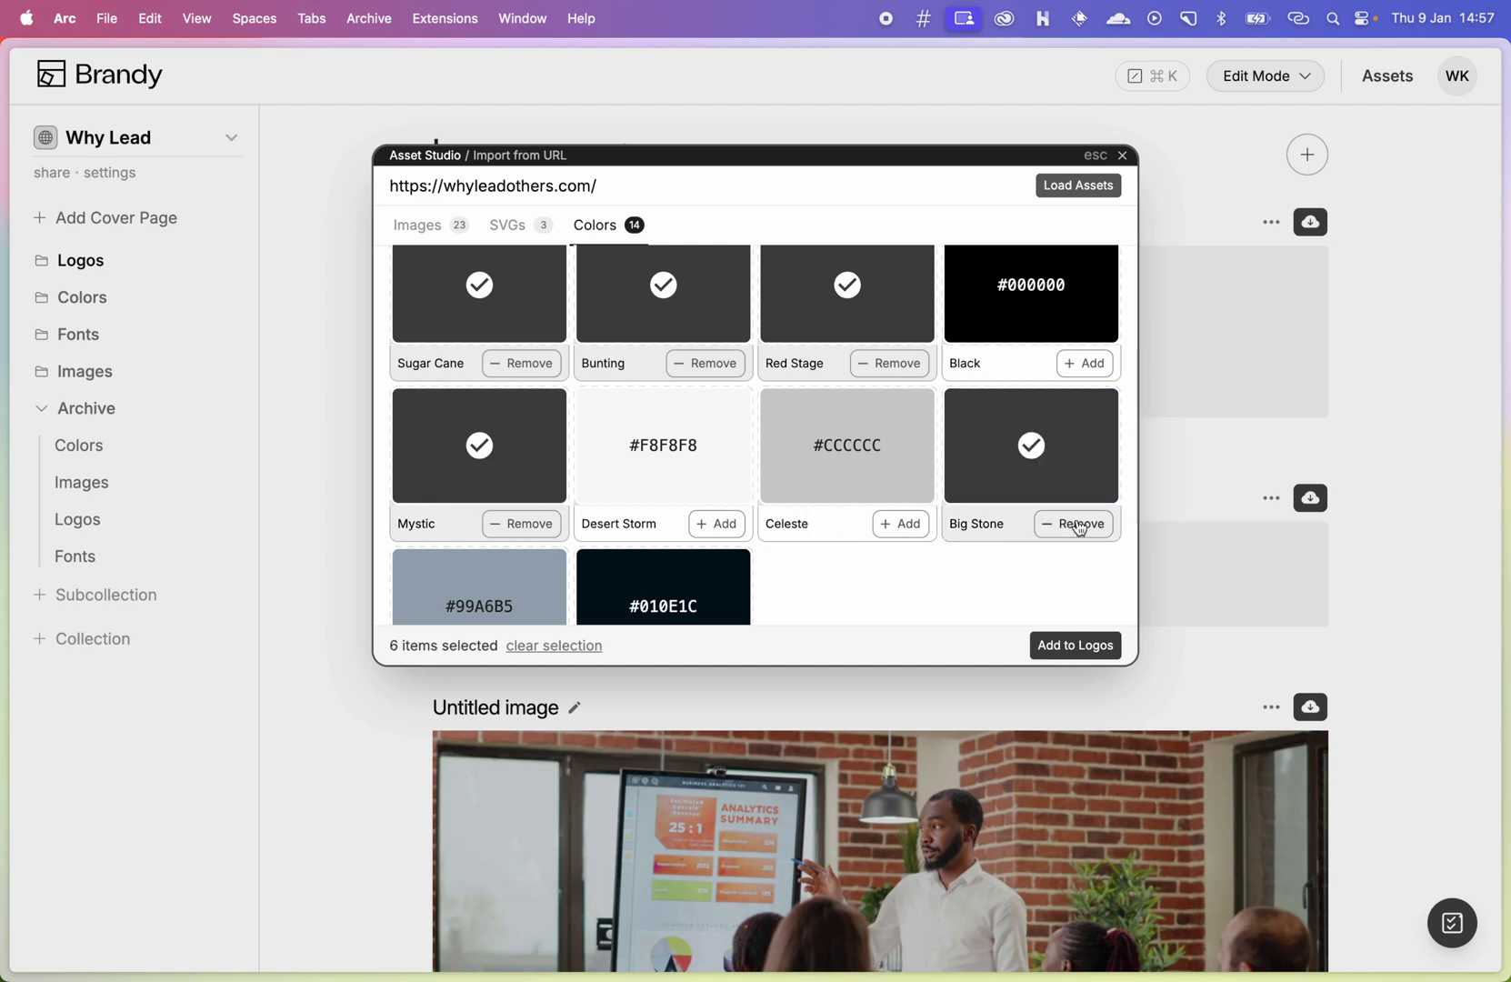
click(1076, 645)
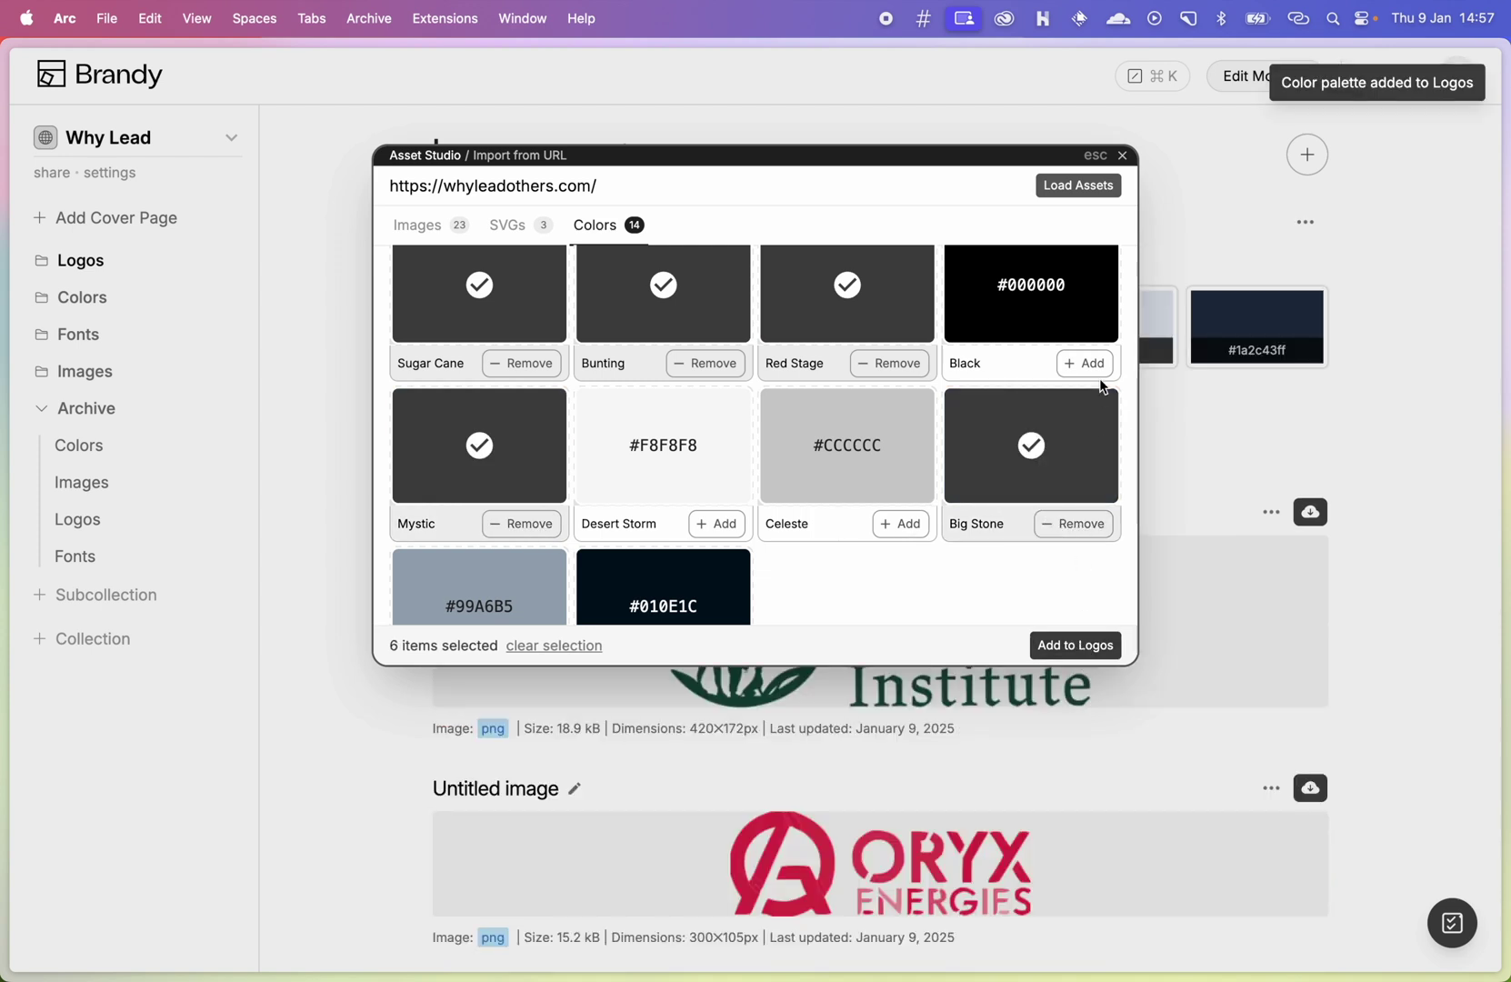
Add all three site SVGs, including KNAUF and UONGOZI, to Logos and close the importer.
click(508, 227)
click(525, 398)
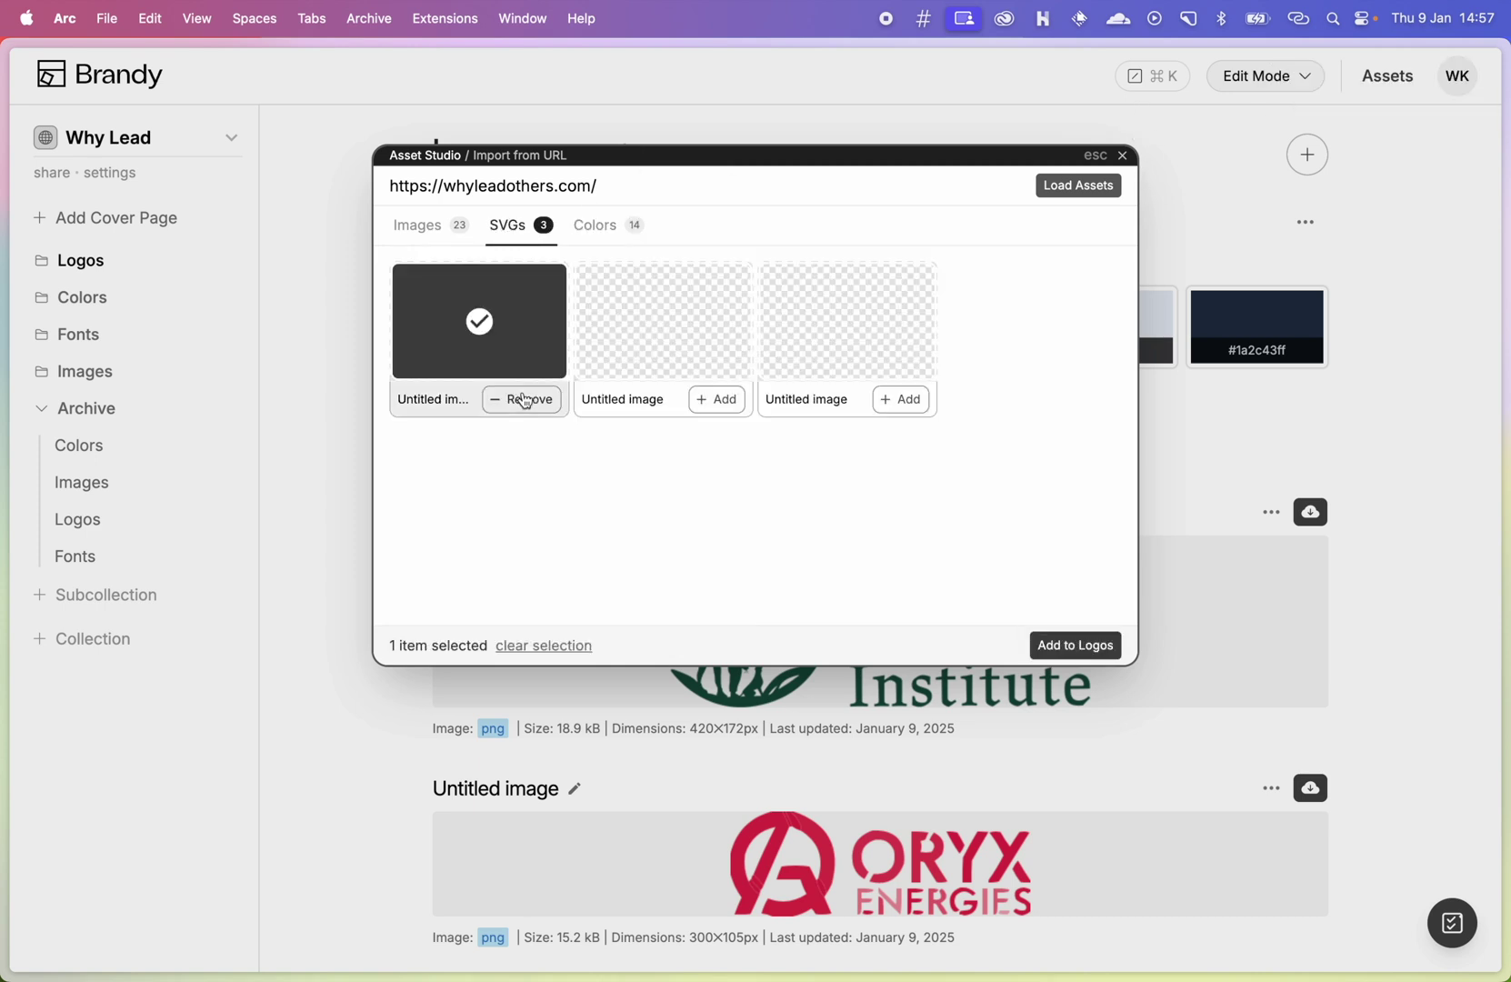
click(717, 399)
click(900, 399)
click(1081, 645)
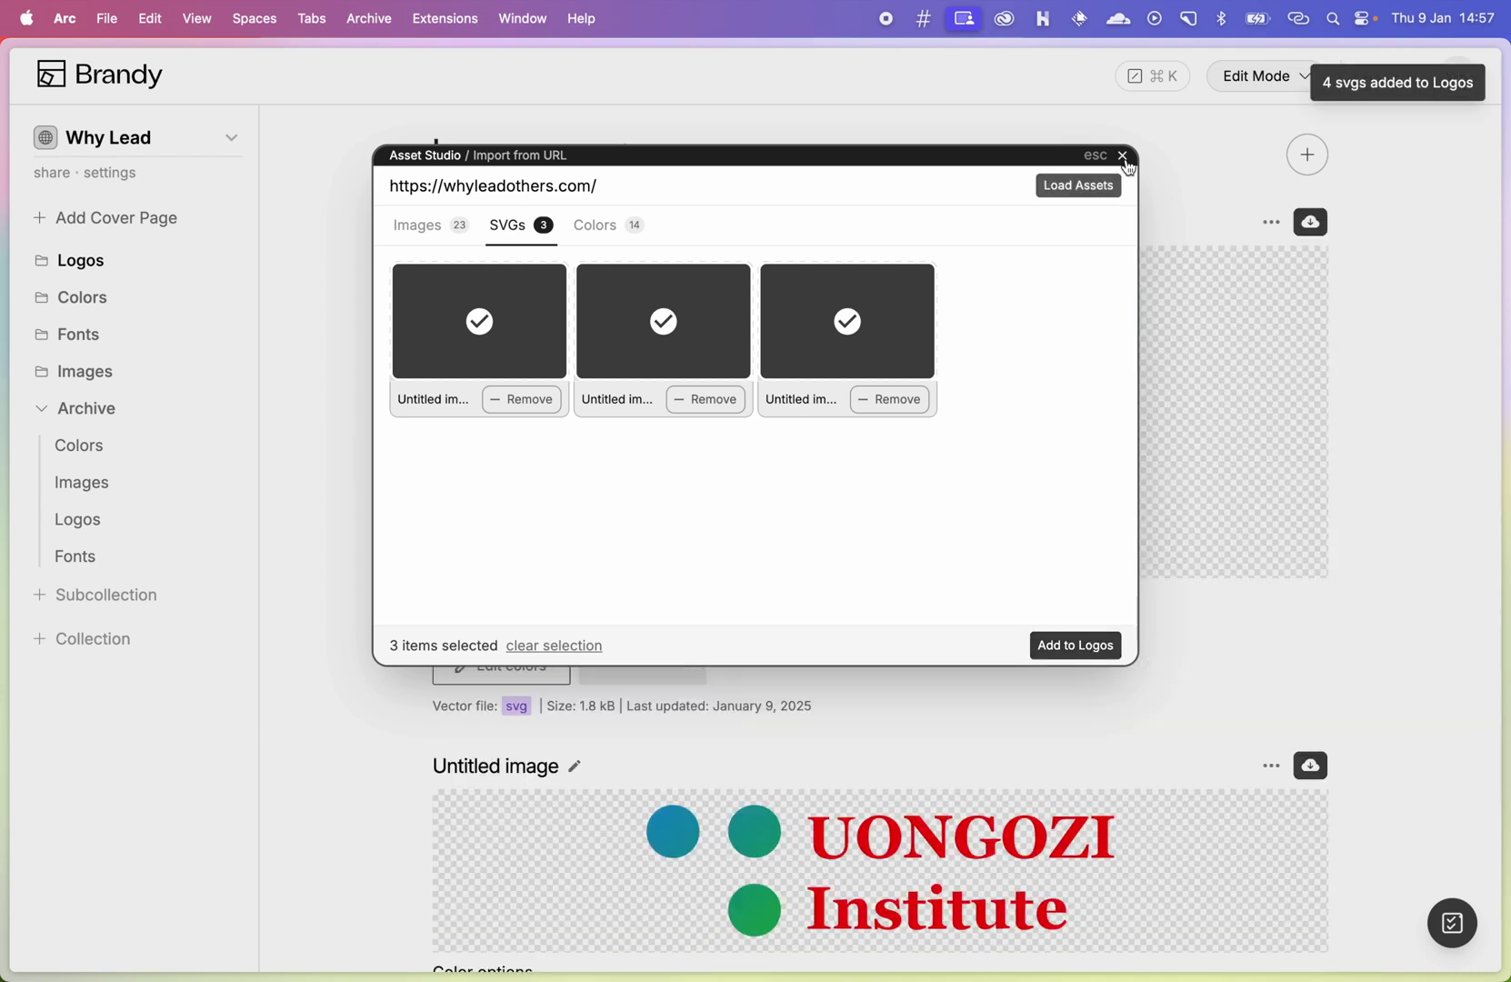
click(1123, 158)
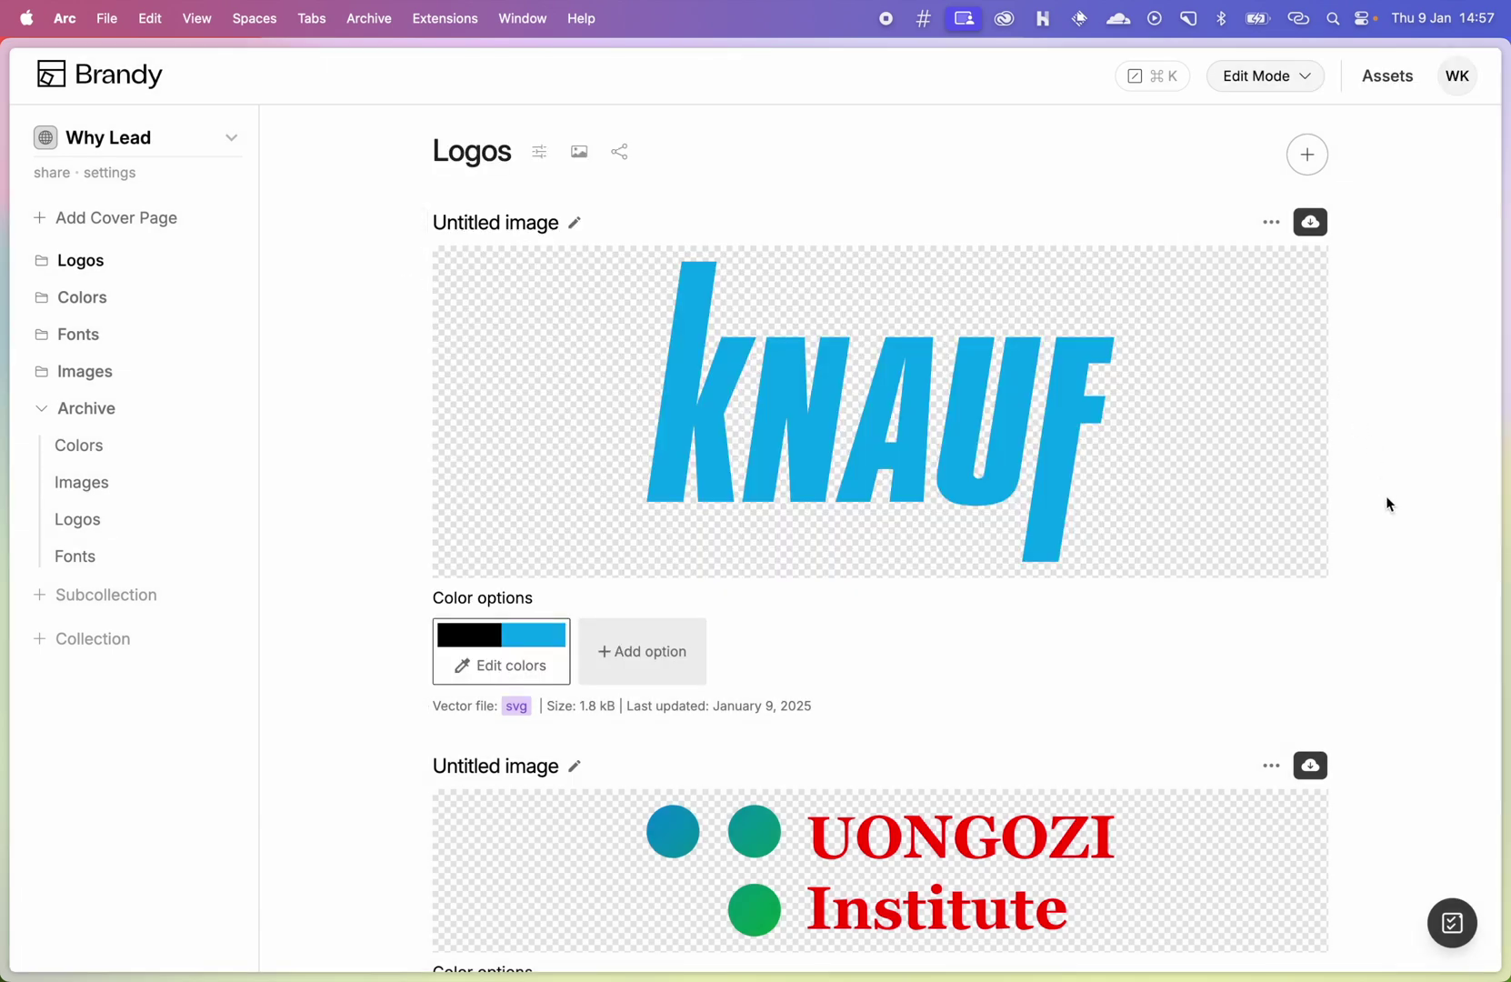
Open the Asset Studio's Palette Generator, then go back to the Asset Studio card overview.
scroll(1385, 495, down, 10)
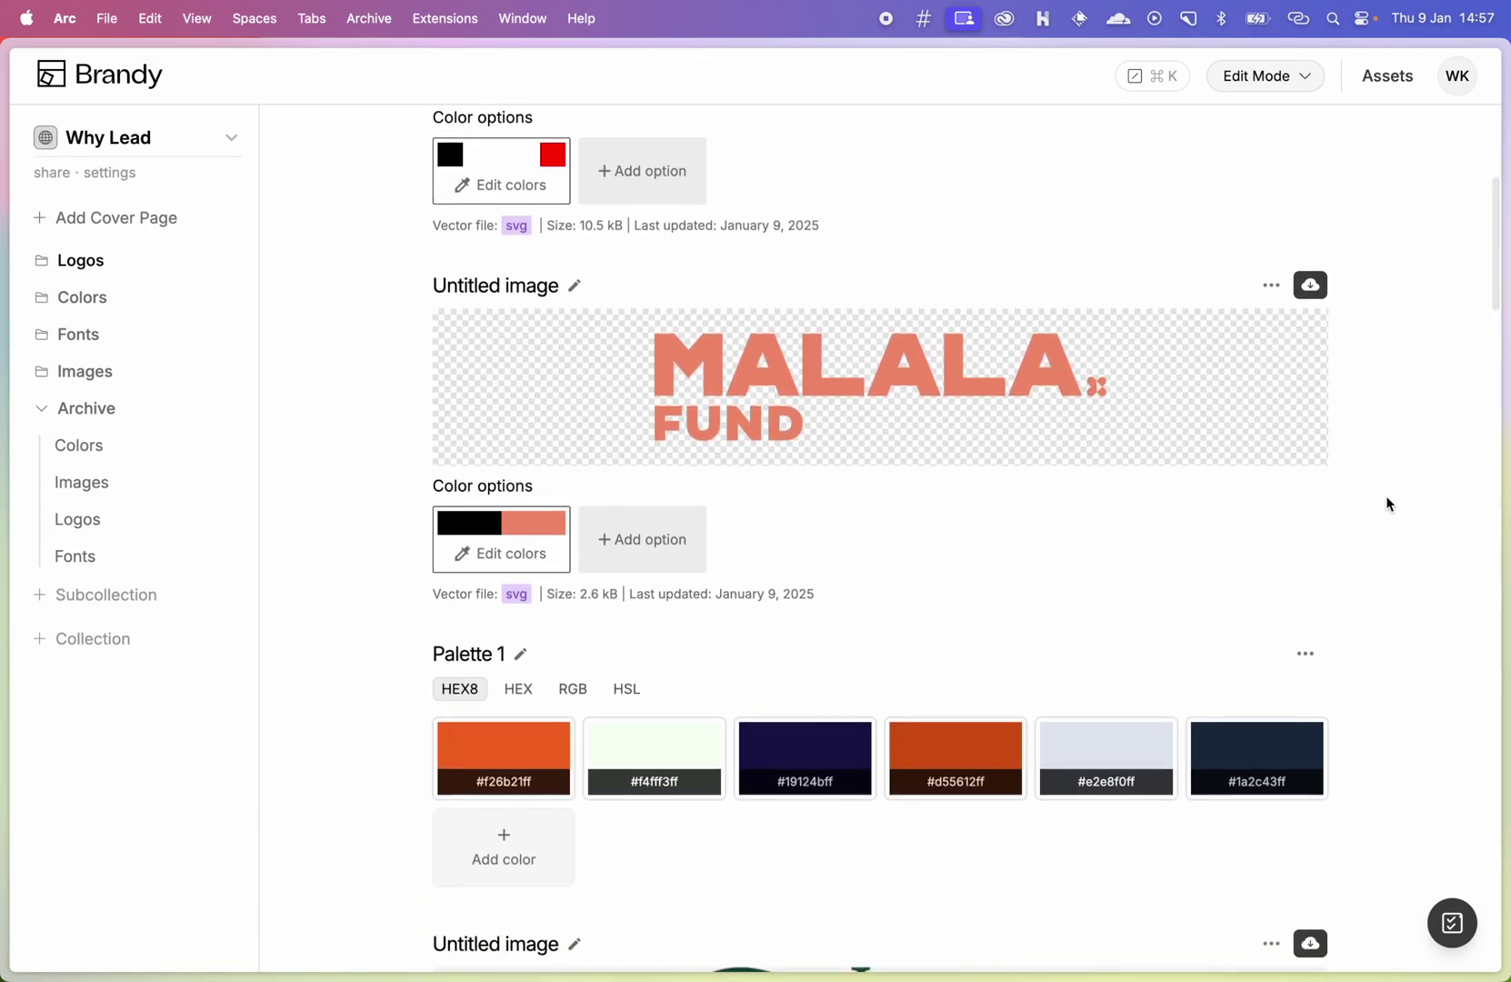
scroll(314, 573, up, 10)
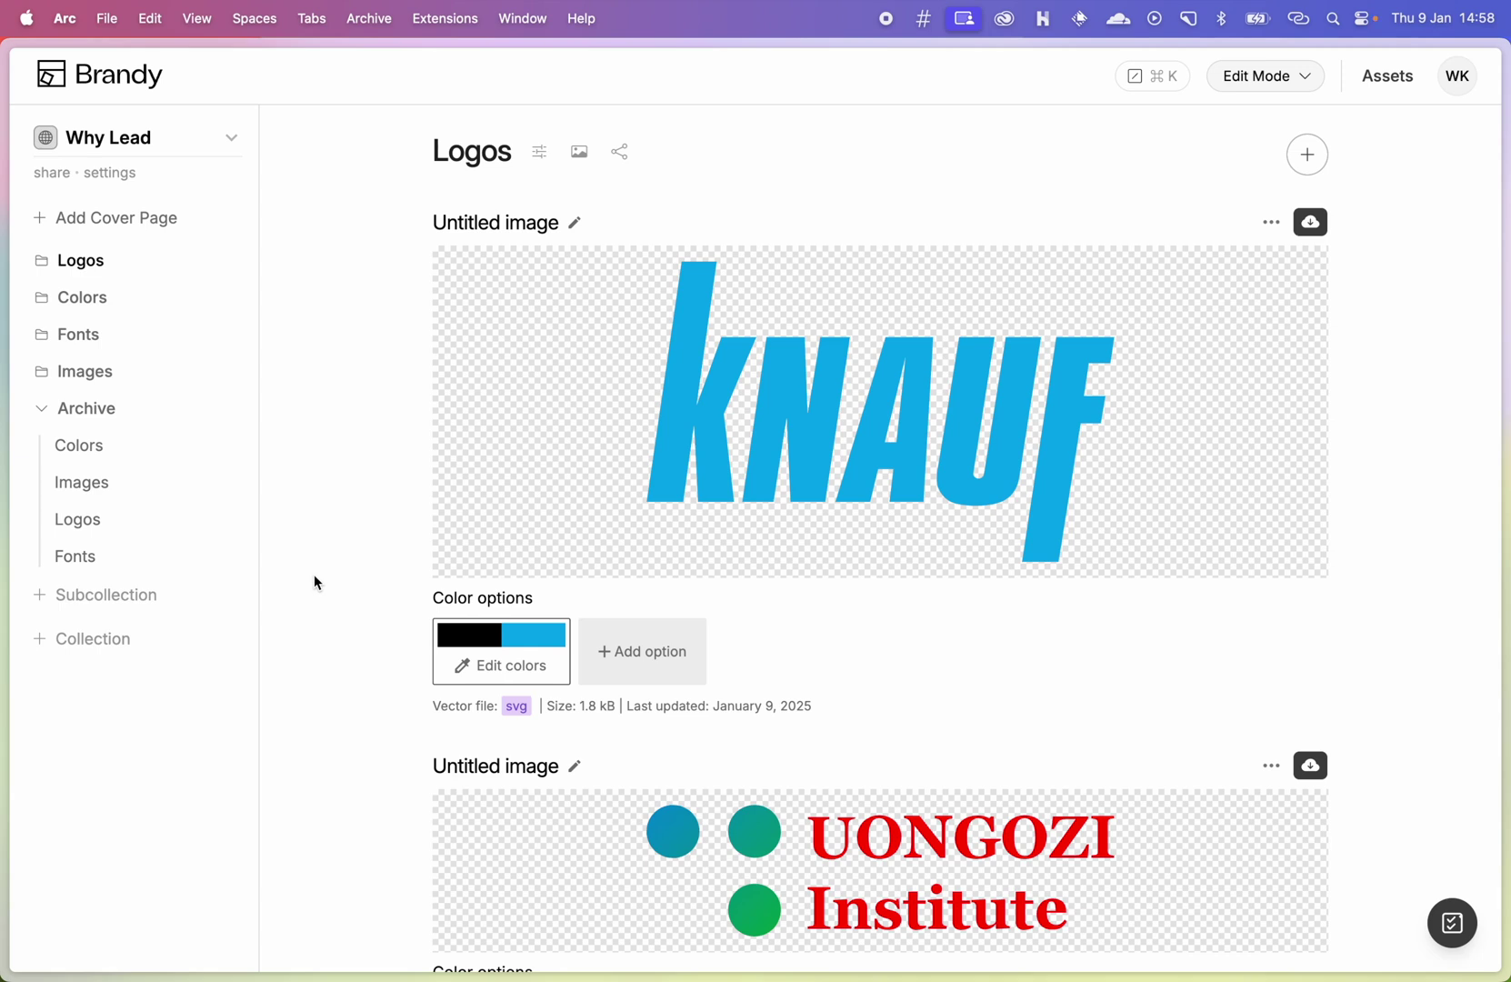
click(1308, 155)
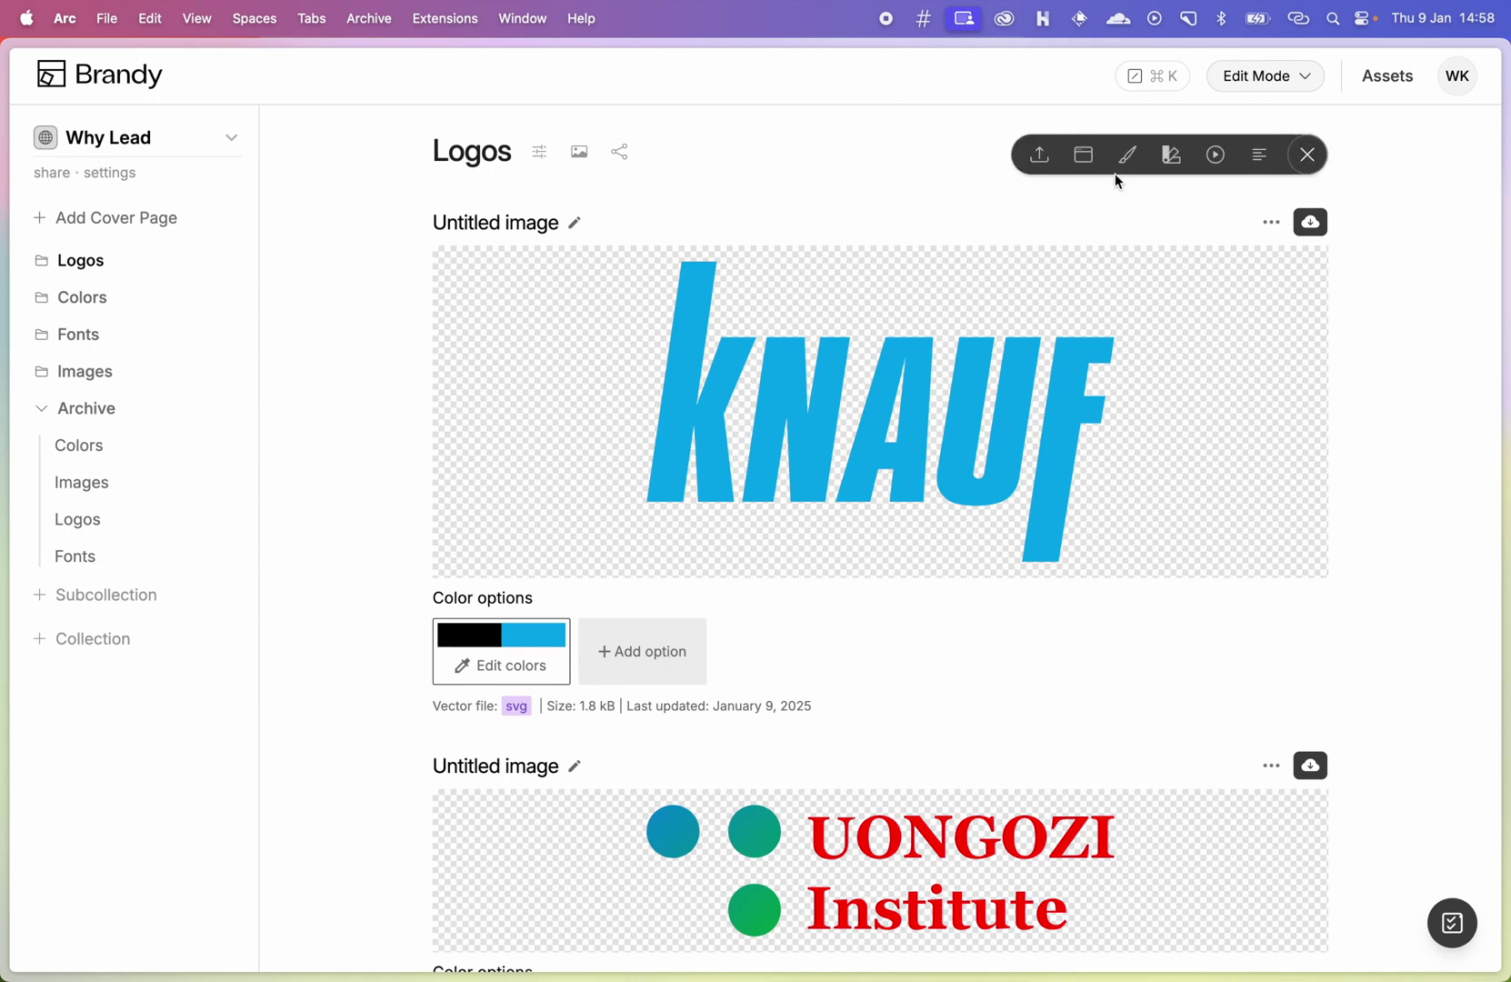
click(1135, 165)
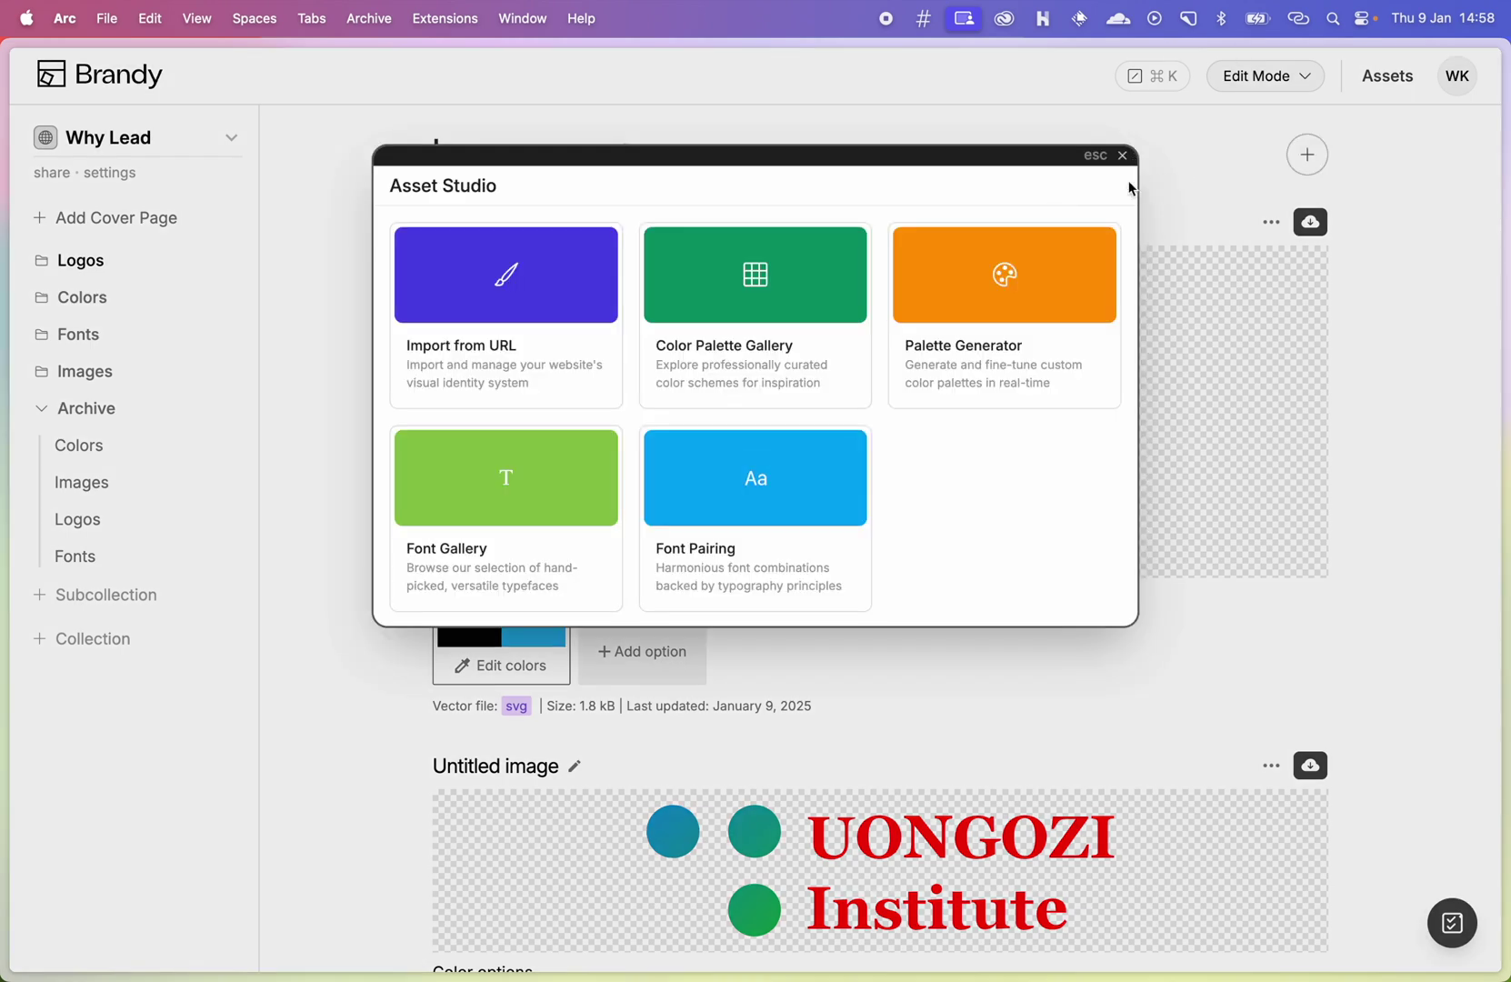
click(942, 361)
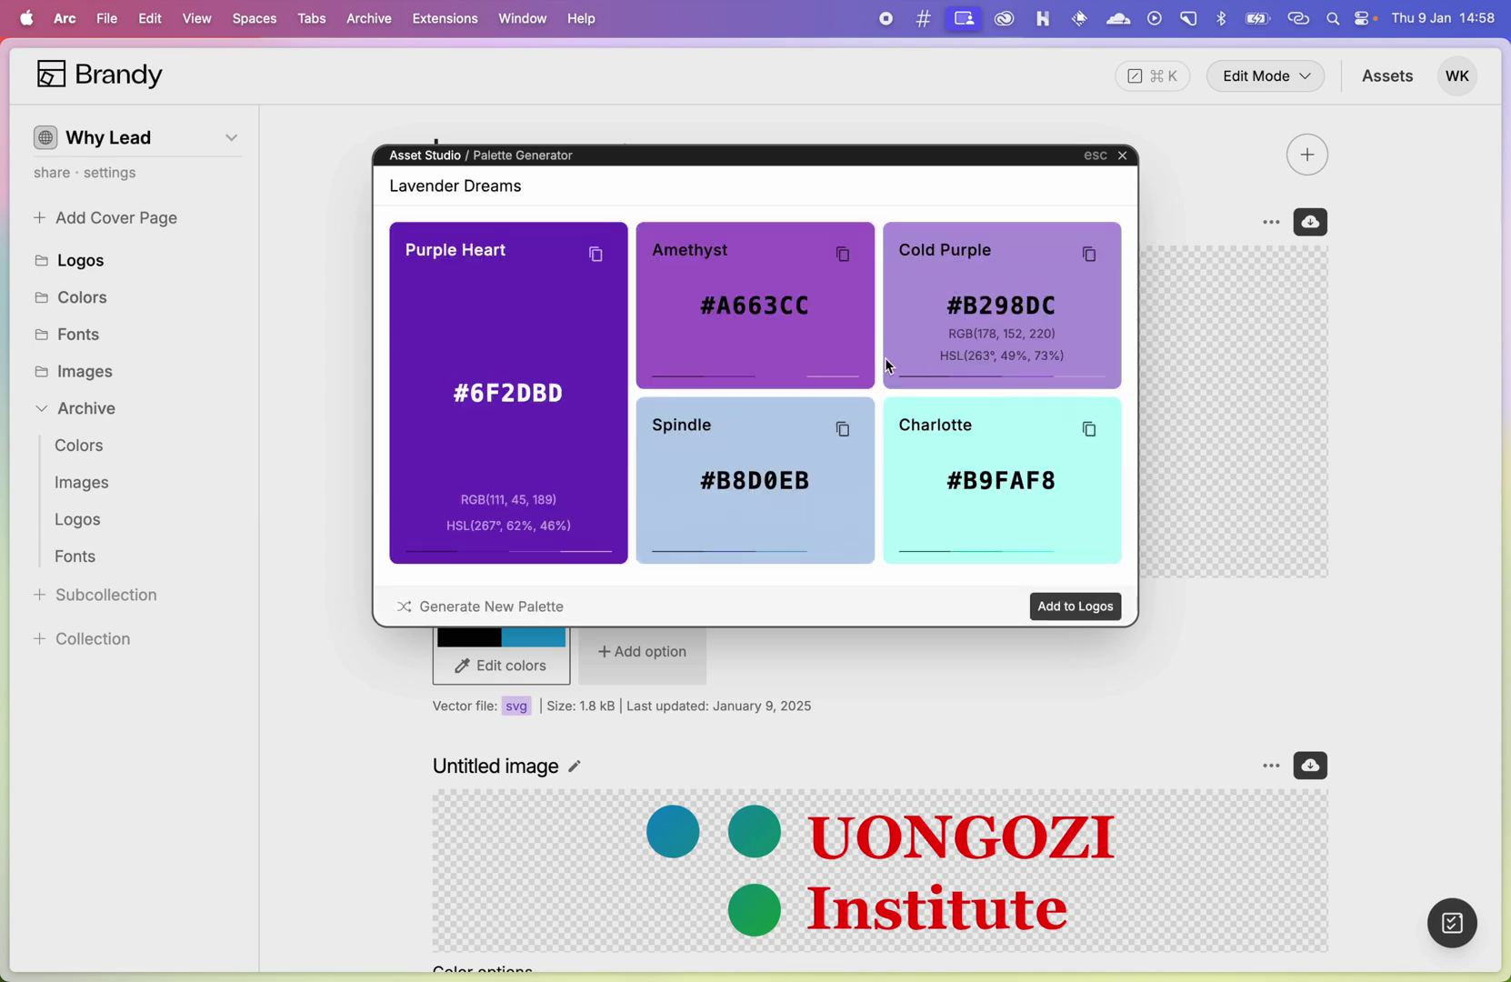
click(441, 156)
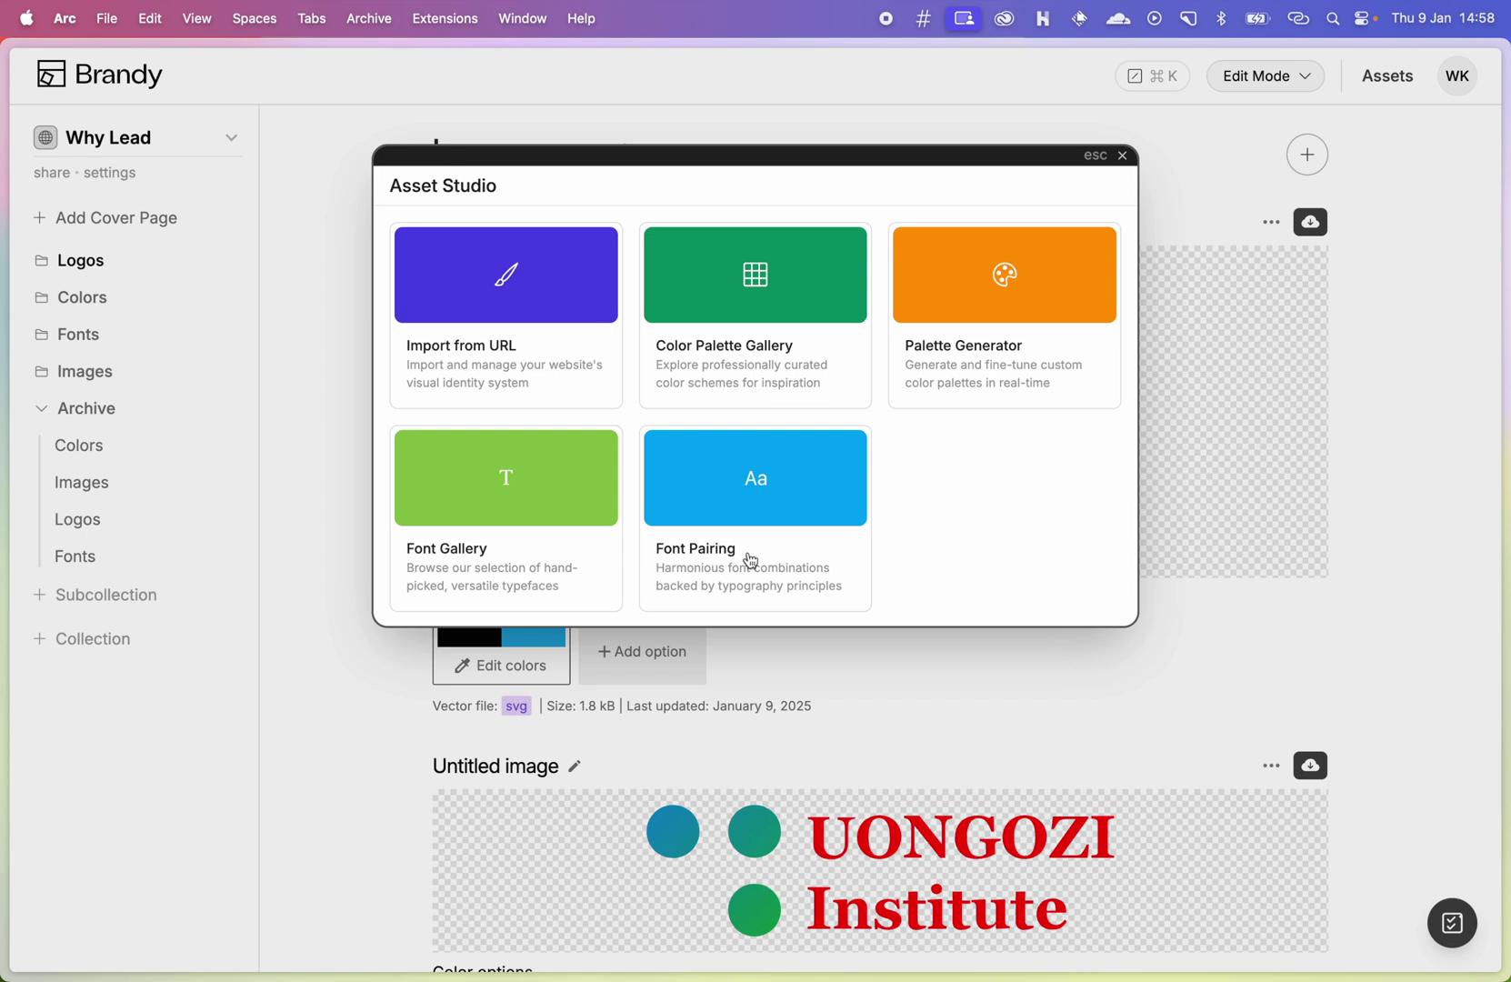
Start a font pairing from Roboto in the Font Gallery, keeping weights 500 and 700.
click(533, 531)
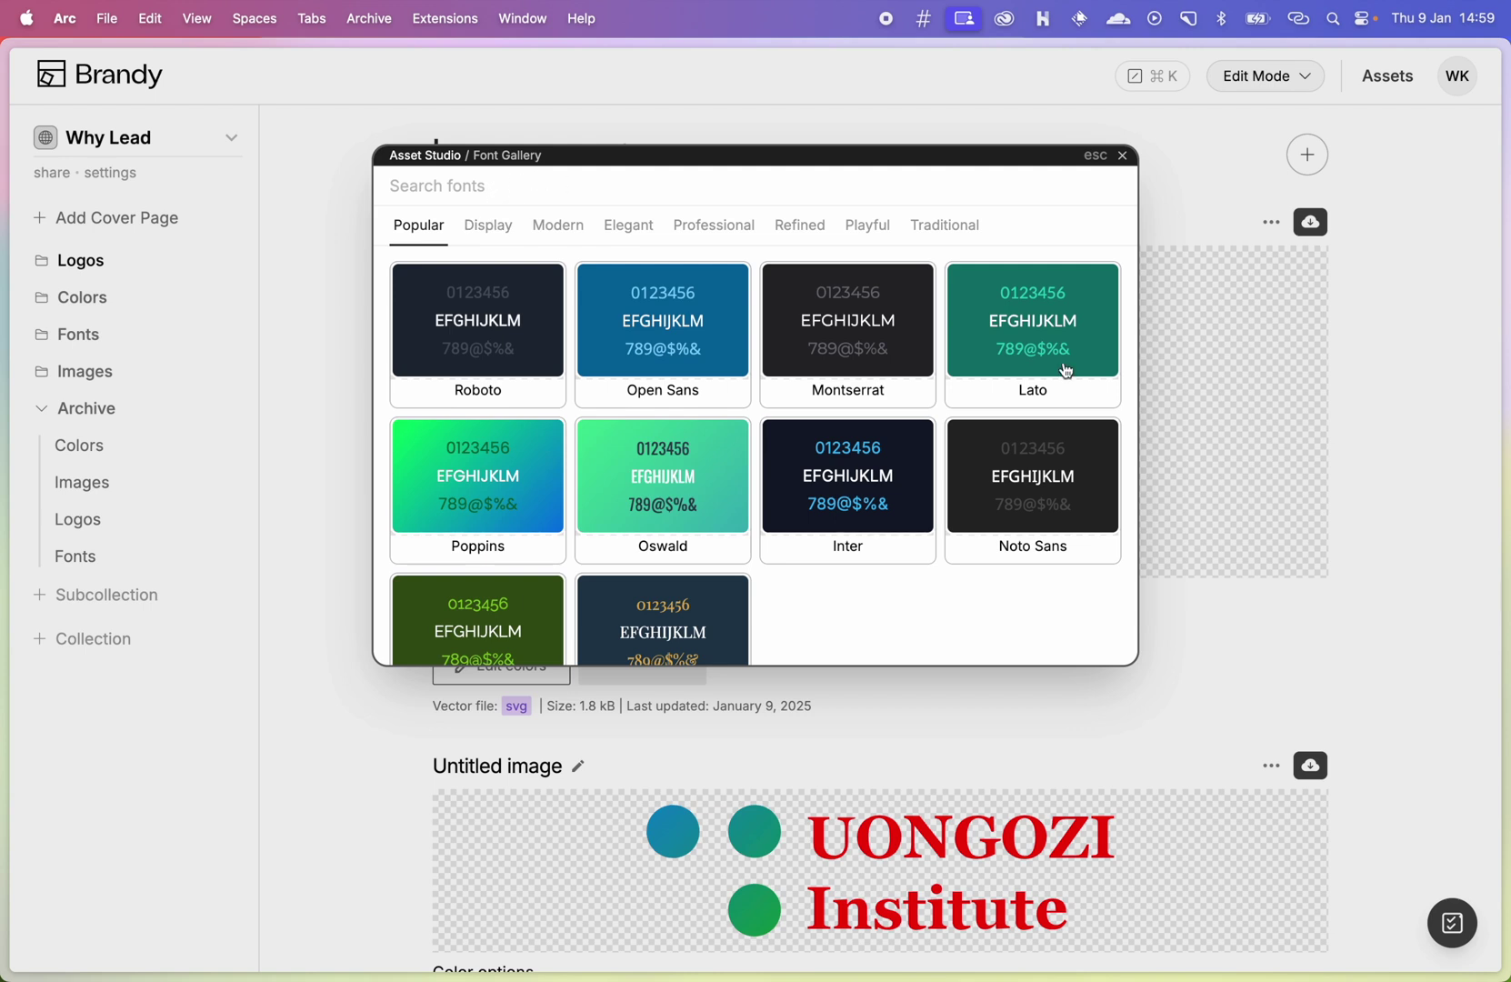
click(507, 392)
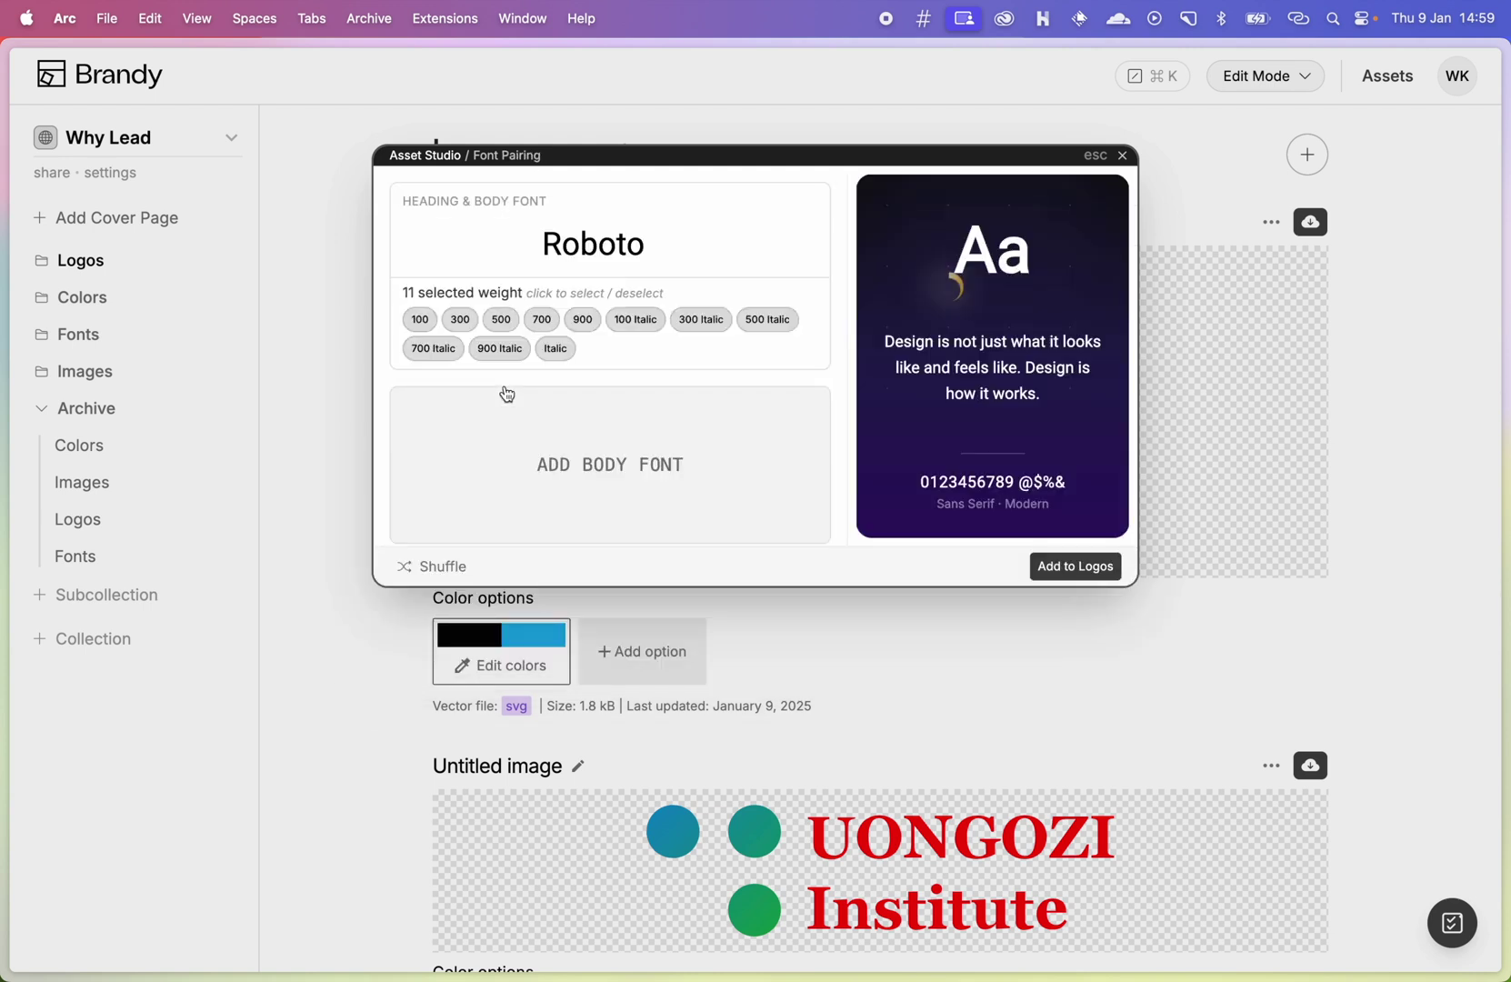
click(500, 323)
click(545, 323)
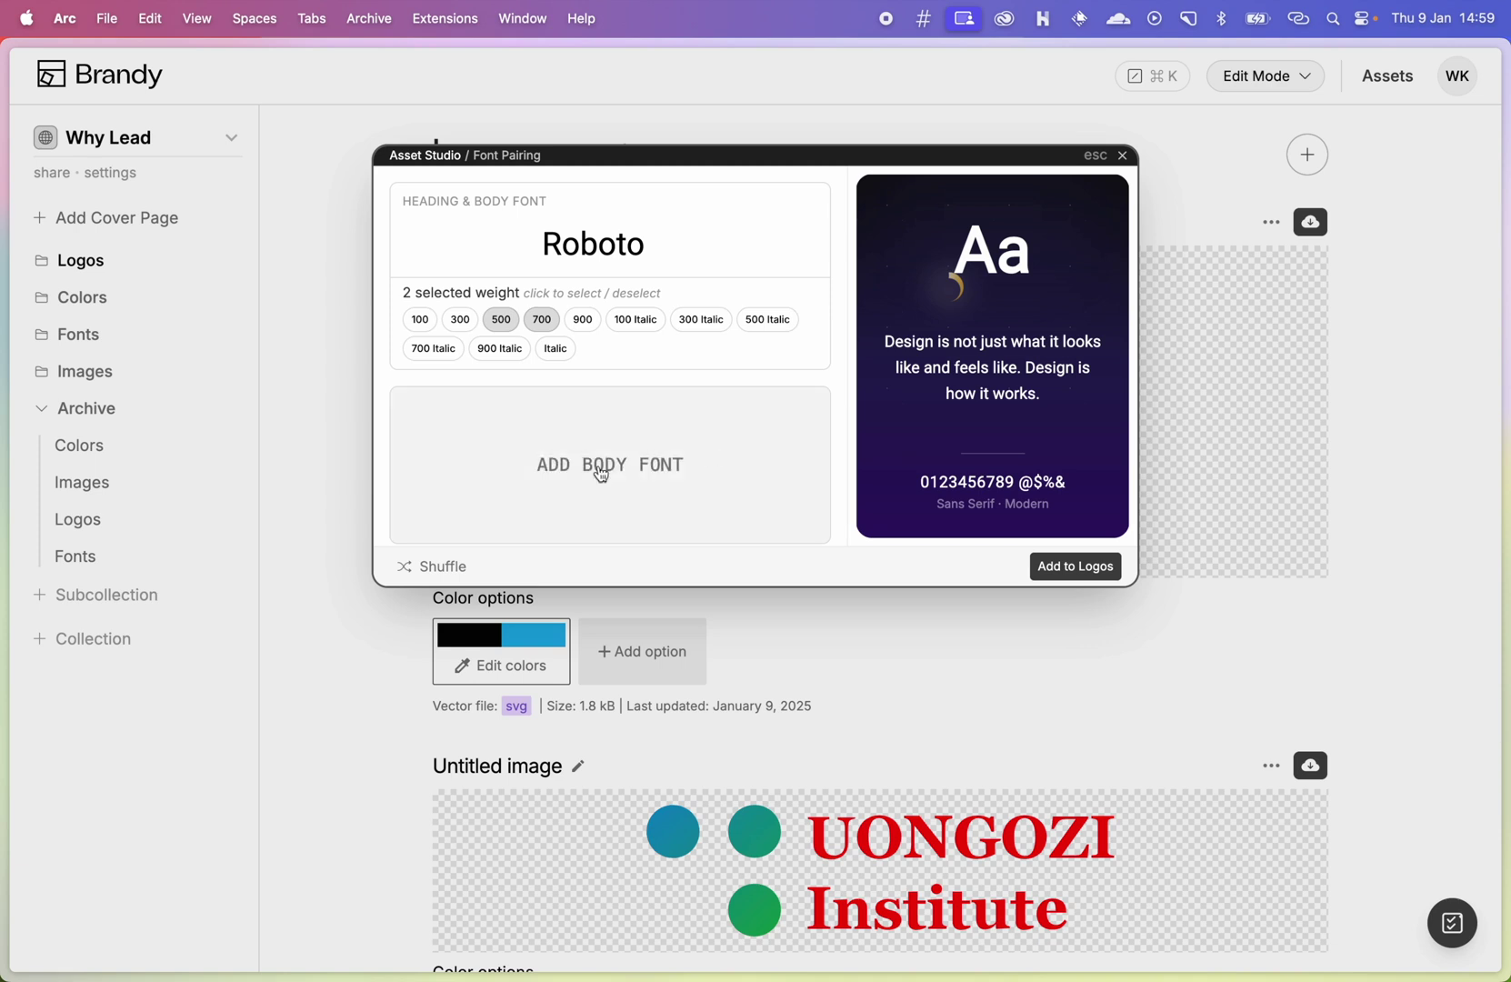
scroll(557, 475, down, 1)
Shuffle to an Open Sans 500 heading with Merriweather 700 body and add the pair to Logos.
click(597, 429)
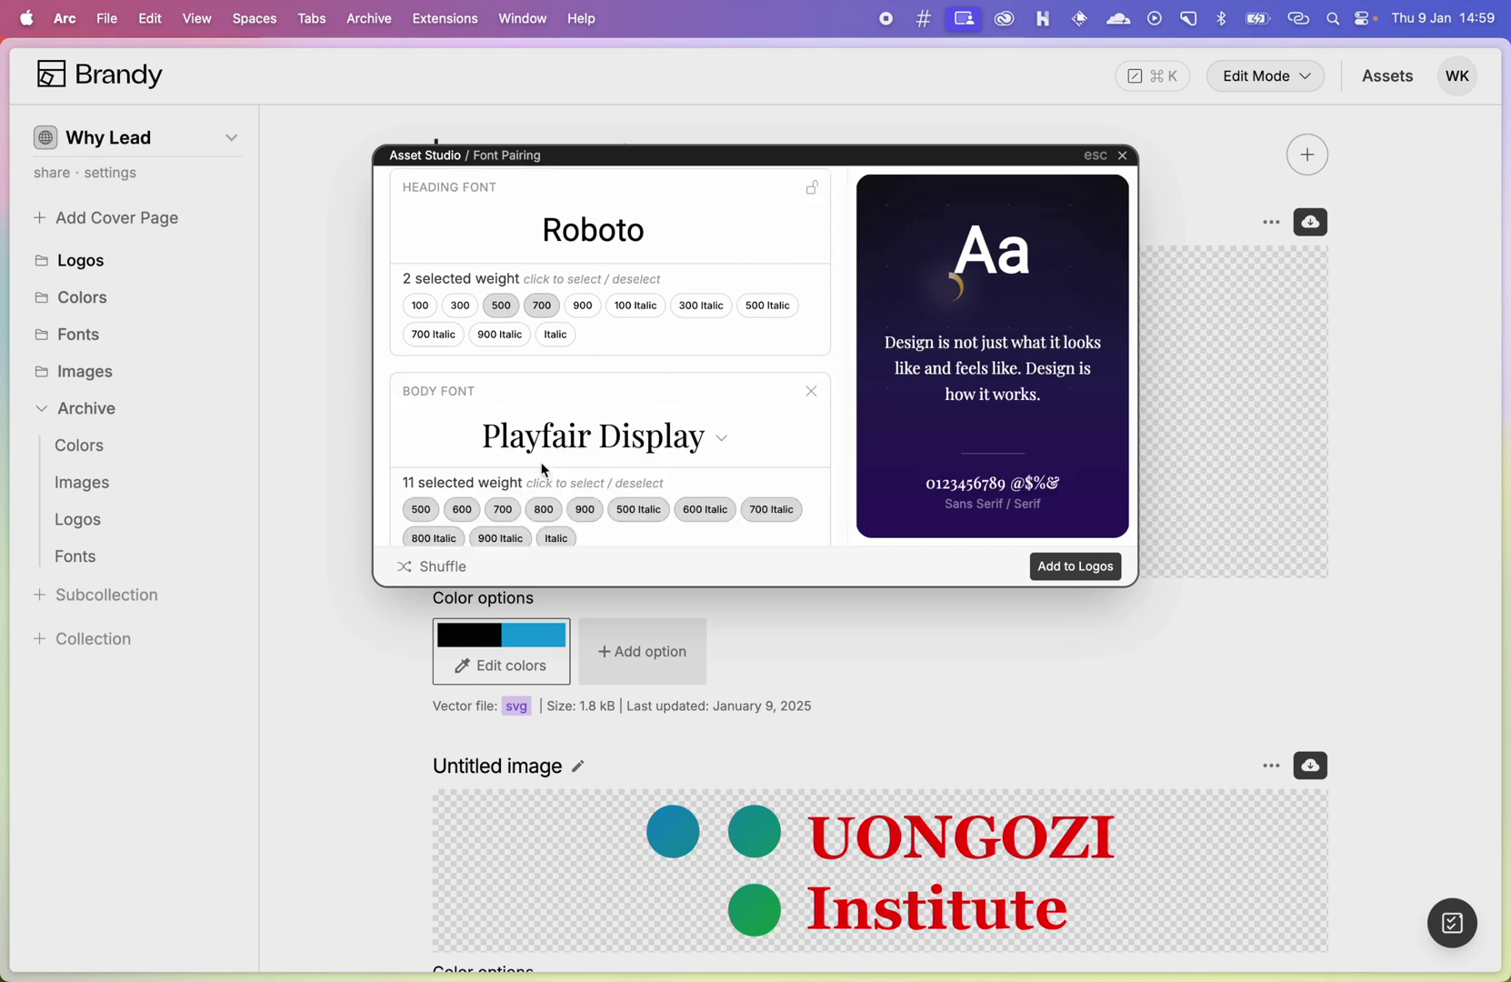
click(422, 571)
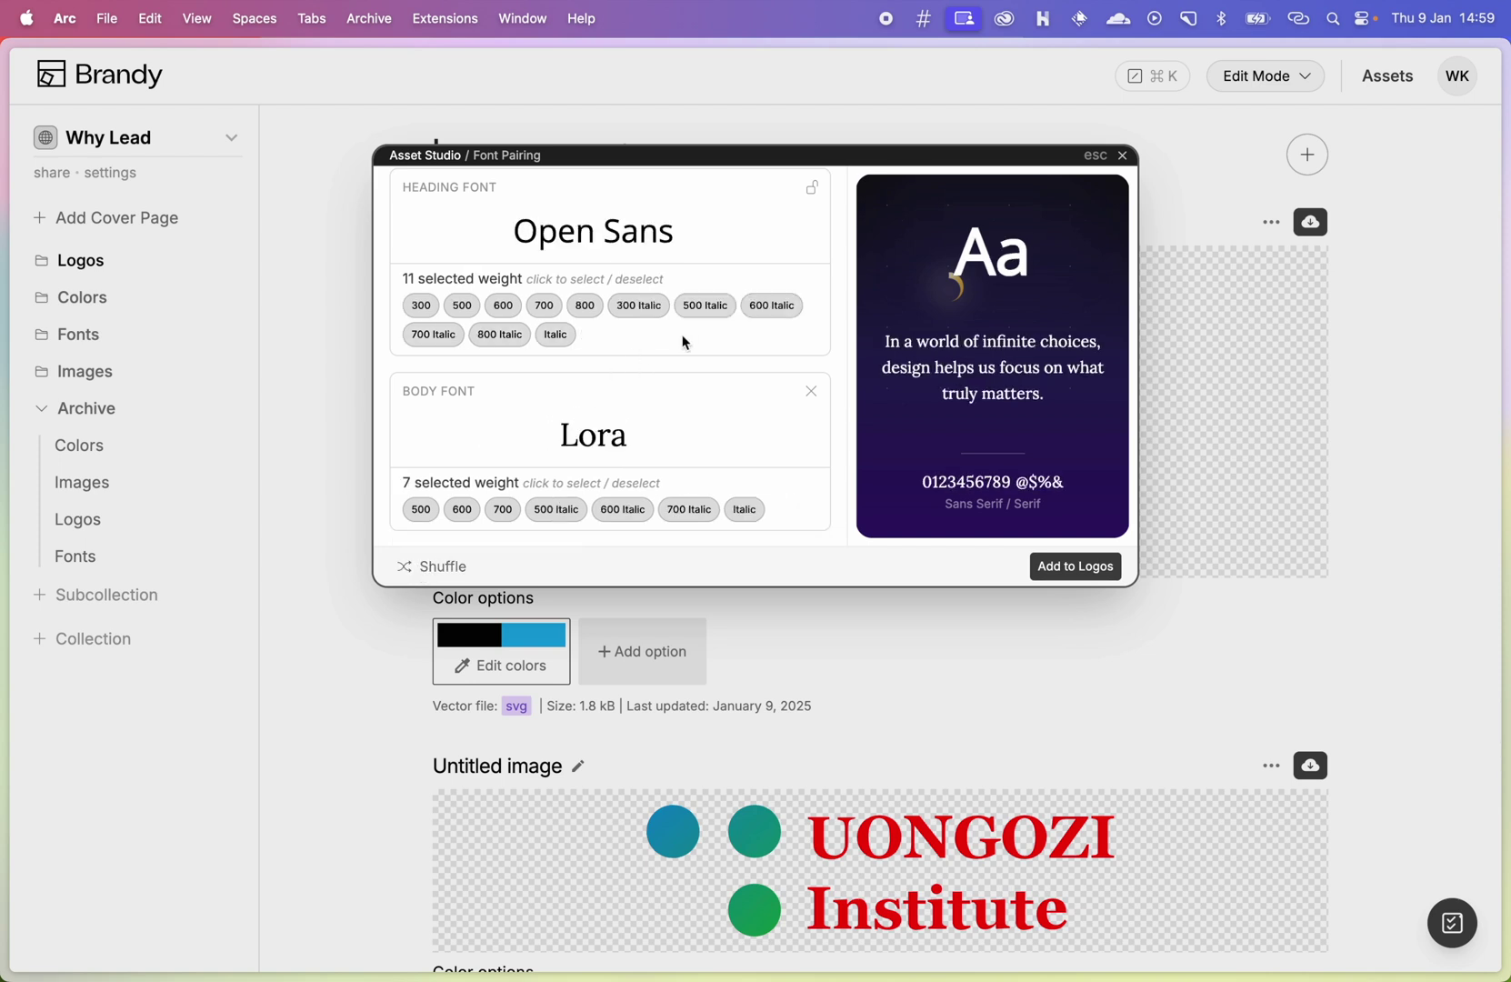
click(813, 194)
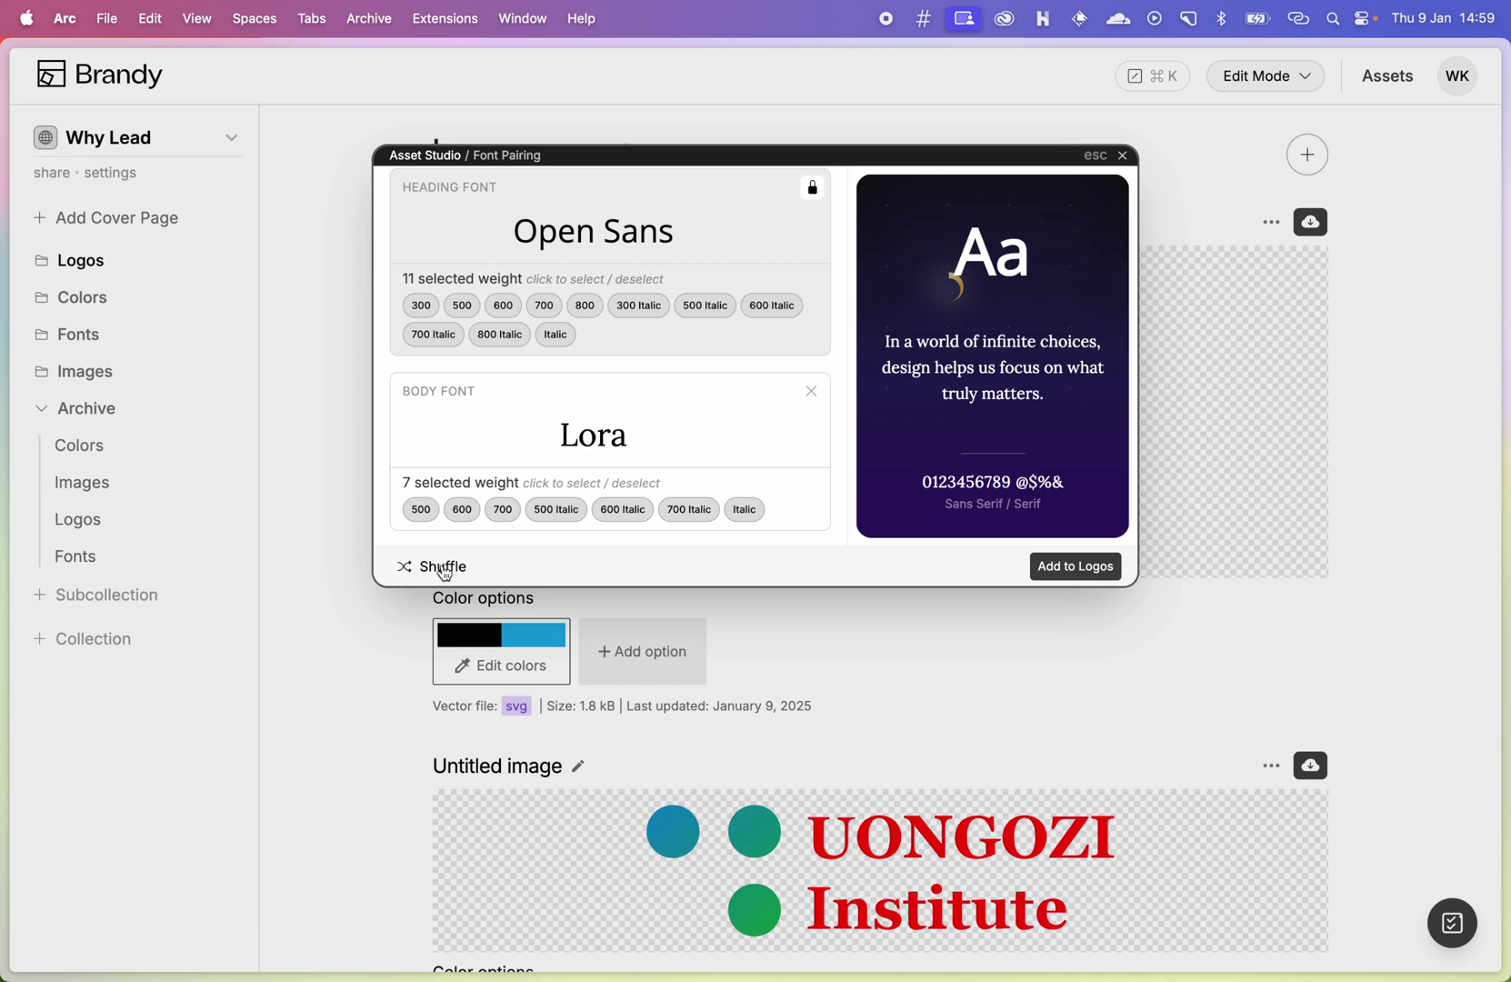
click(444, 567)
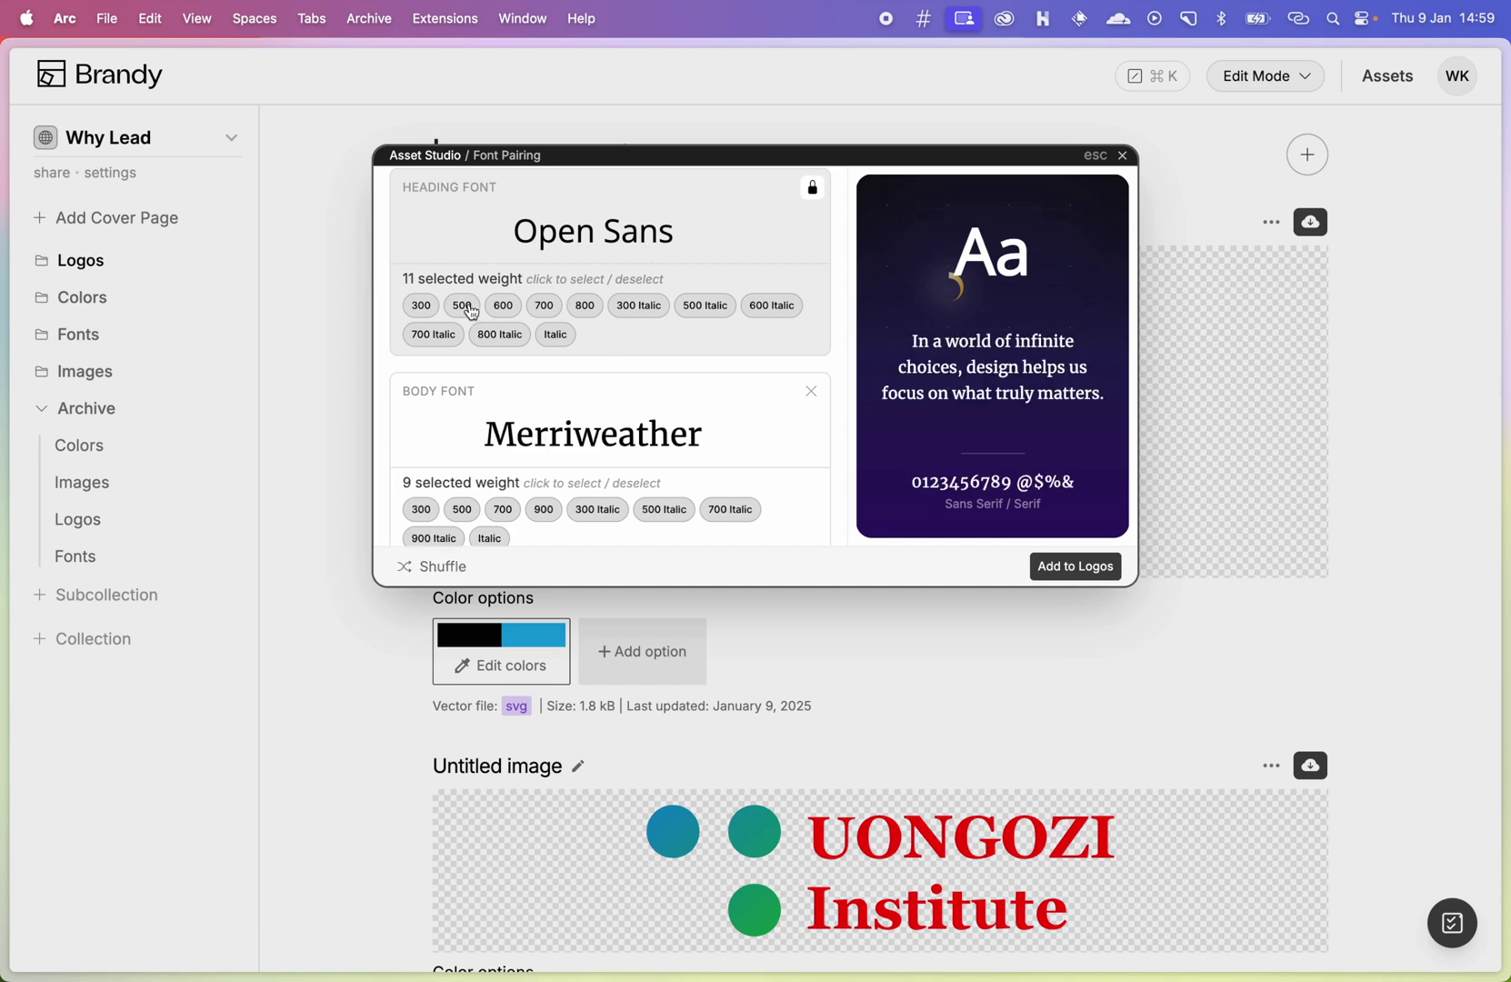
click(465, 307)
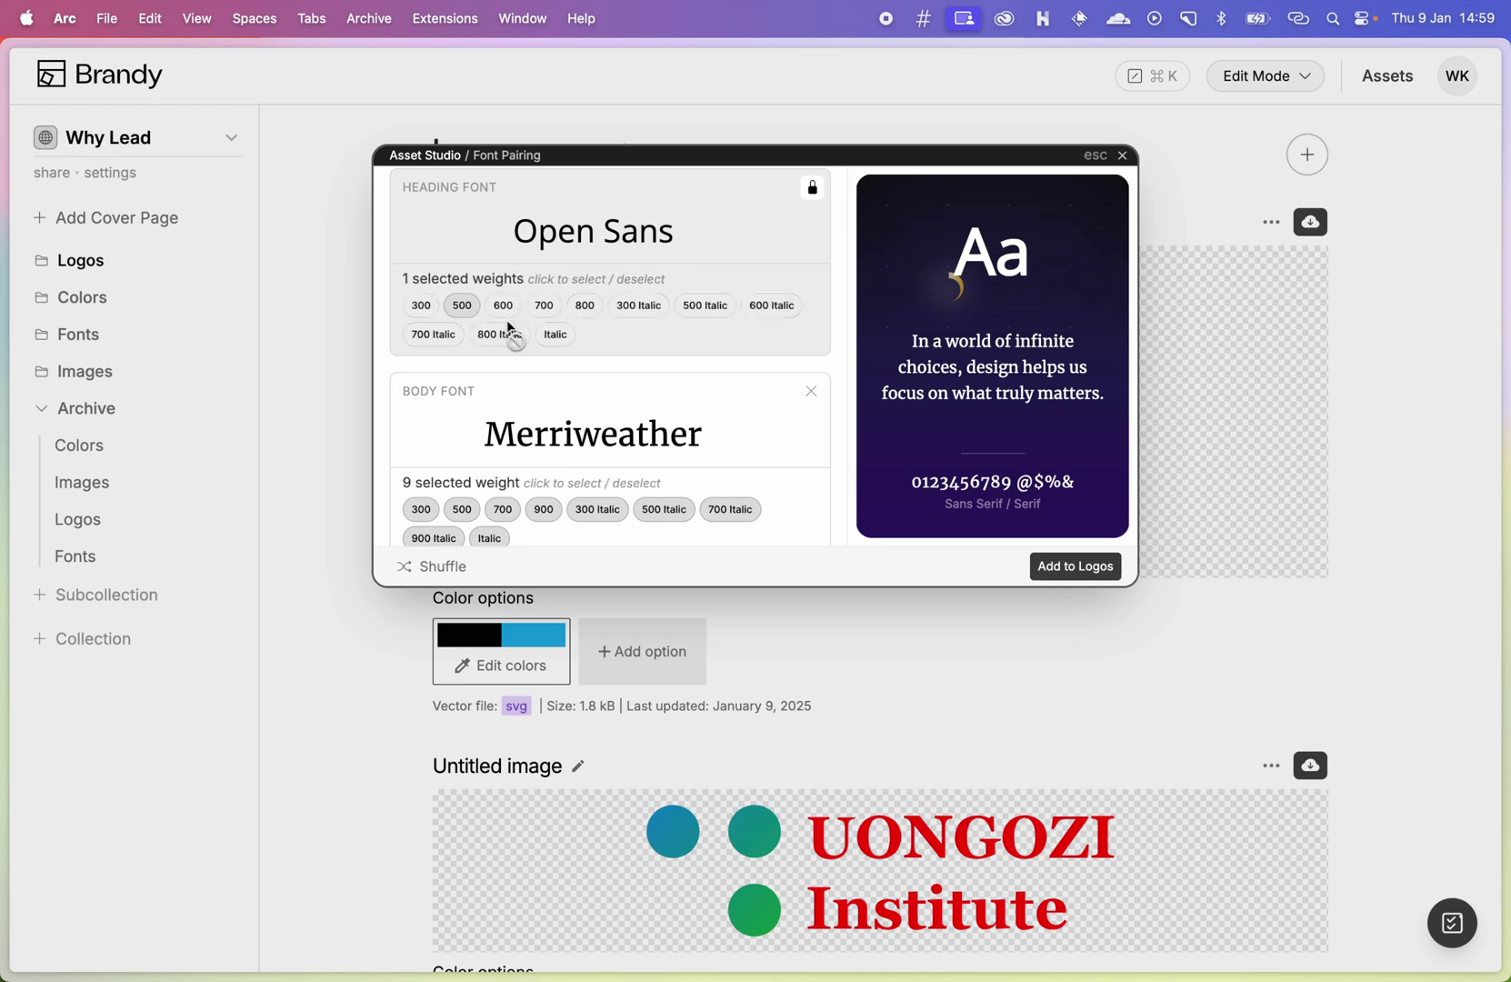
click(503, 511)
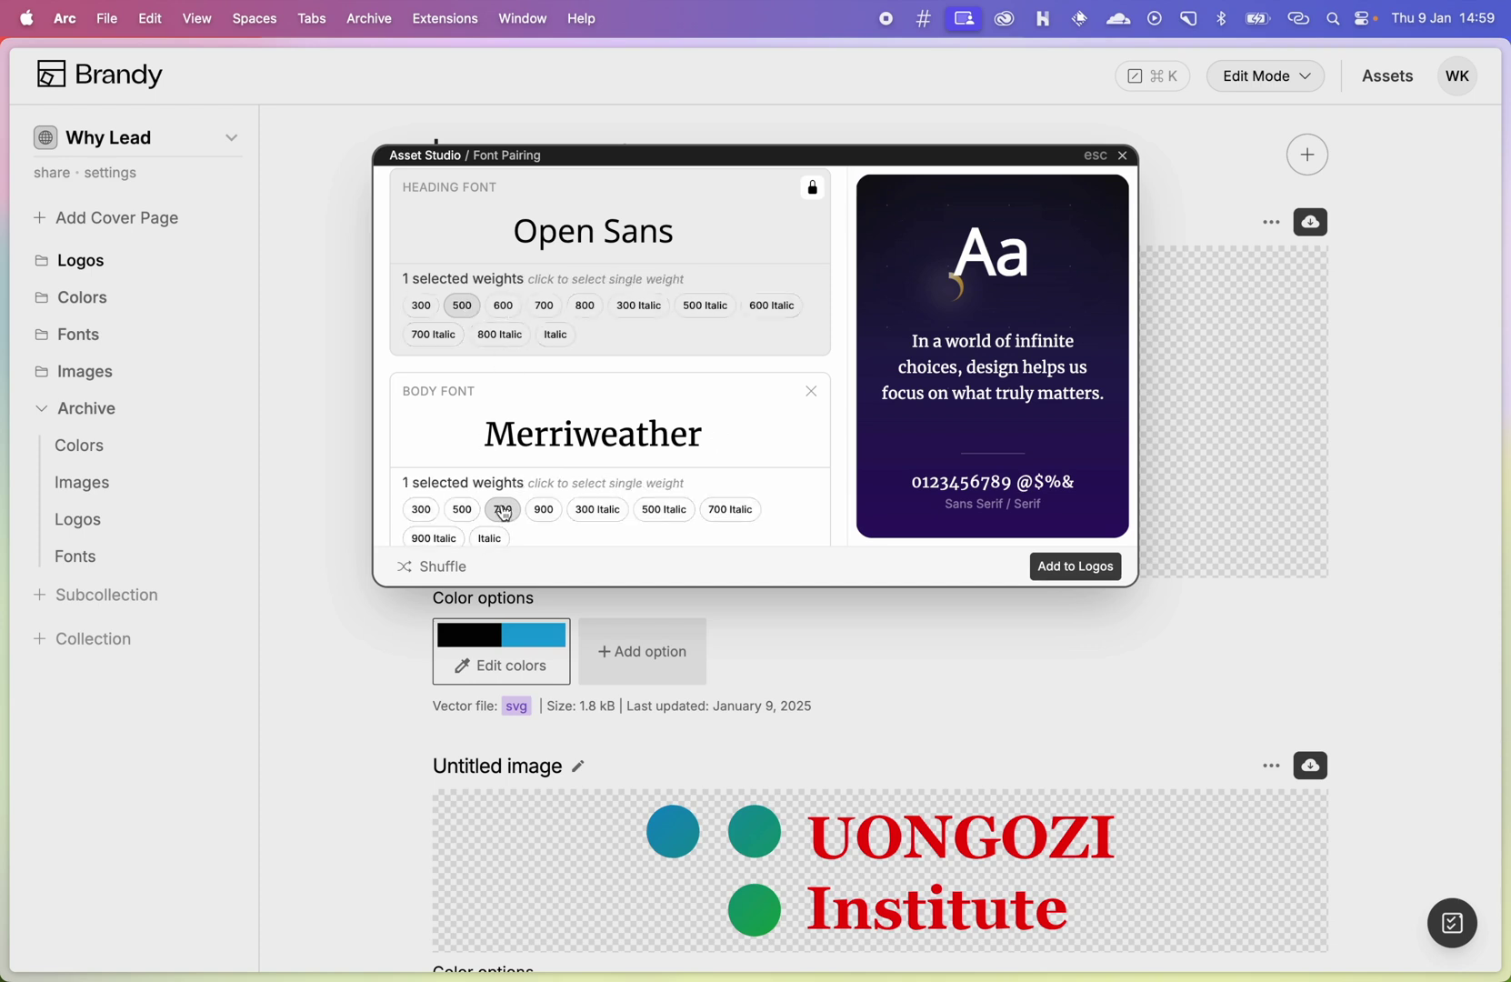
click(1077, 566)
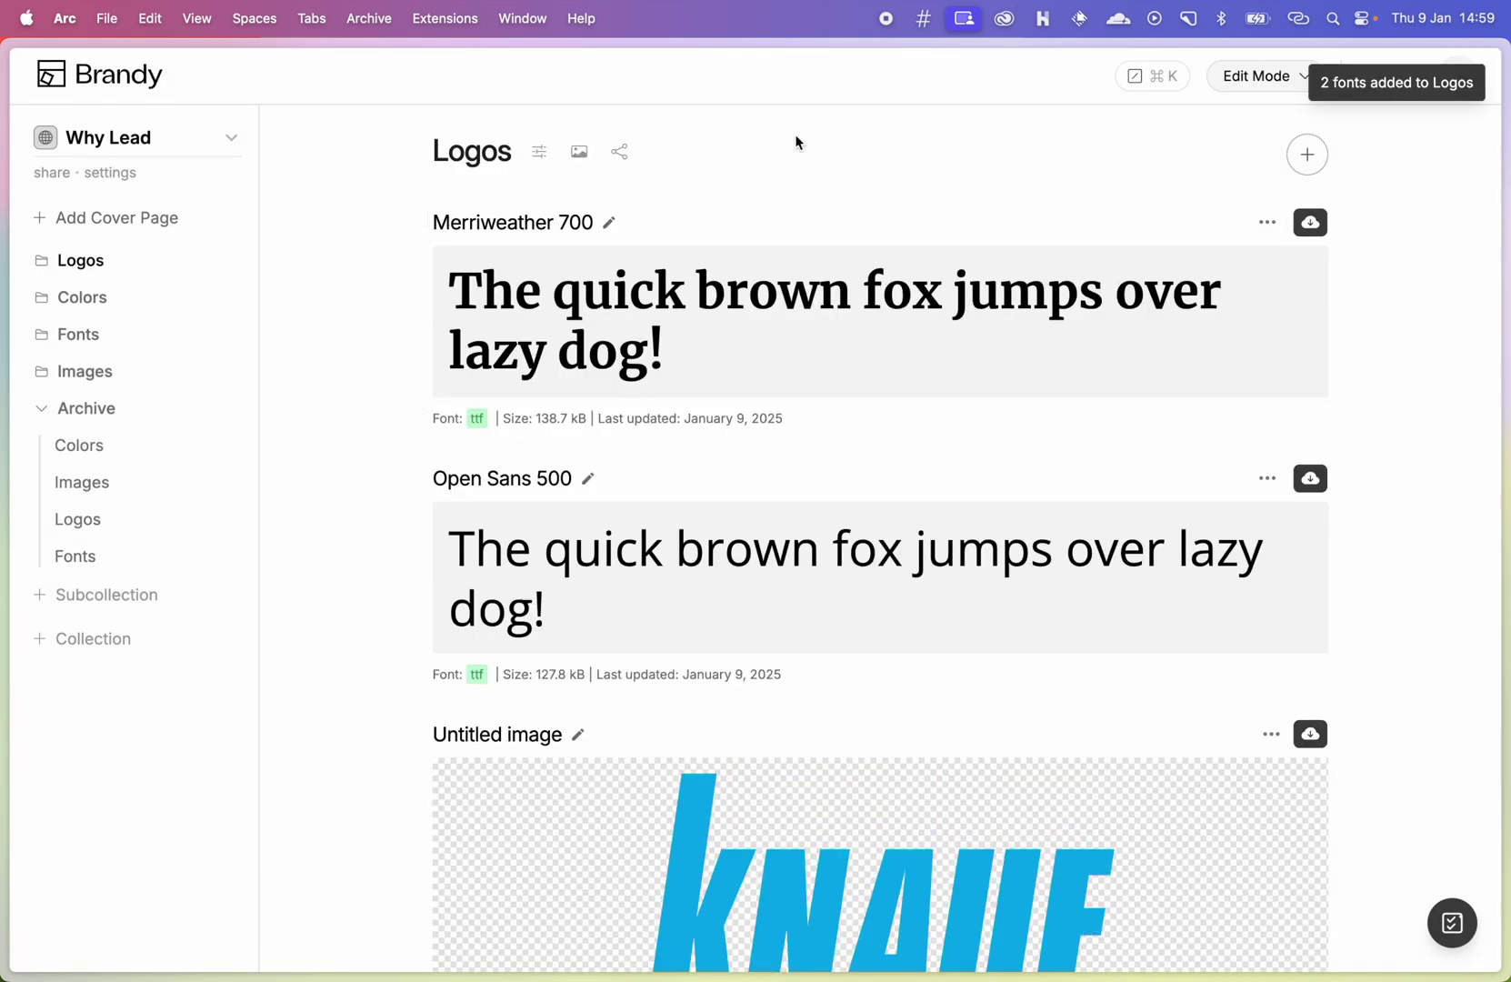
Search the Colour Palette Gallery for 'sand' and add the Sahara palette to Logos.
click(1307, 156)
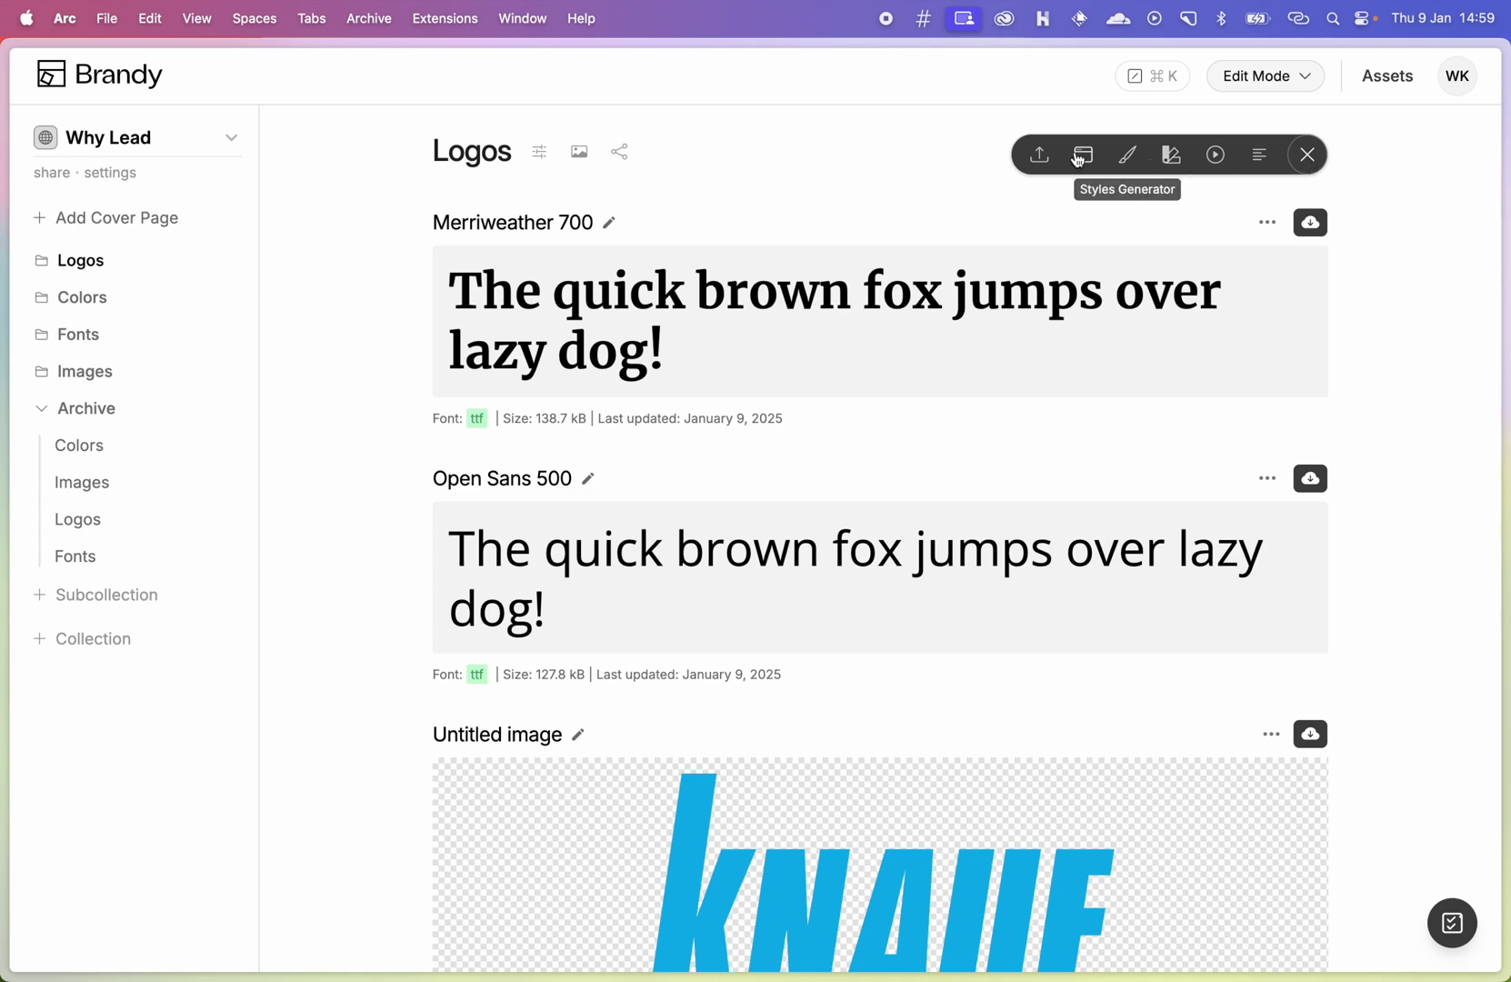
click(1125, 157)
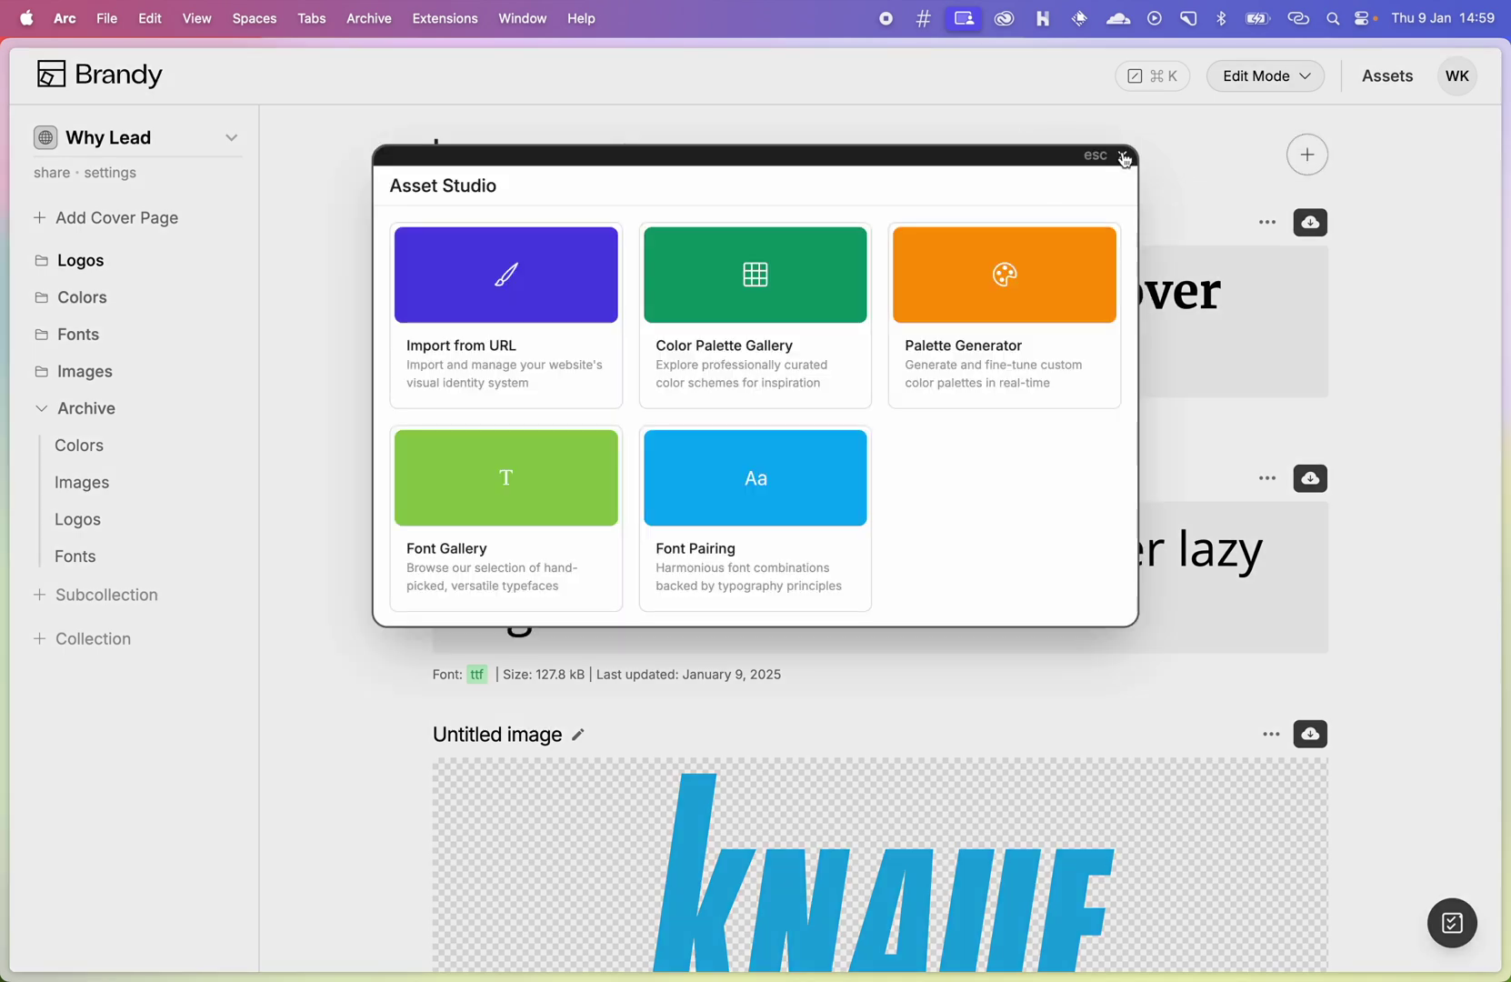
click(775, 380)
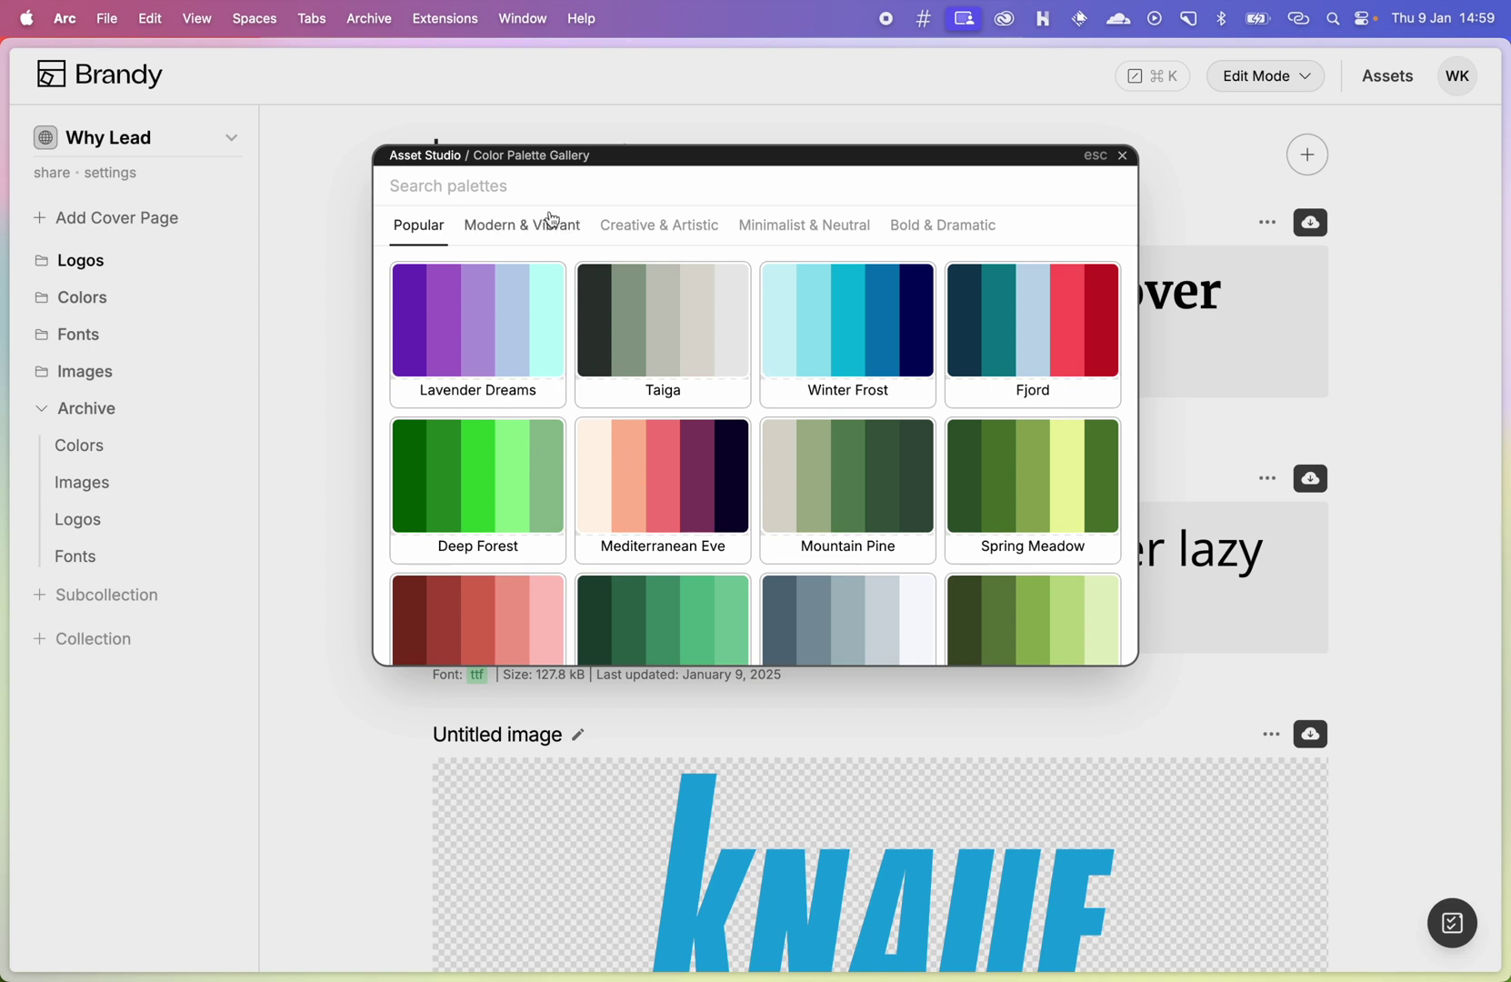
click(499, 186)
text(eve)
key(super+a)
text(sand)
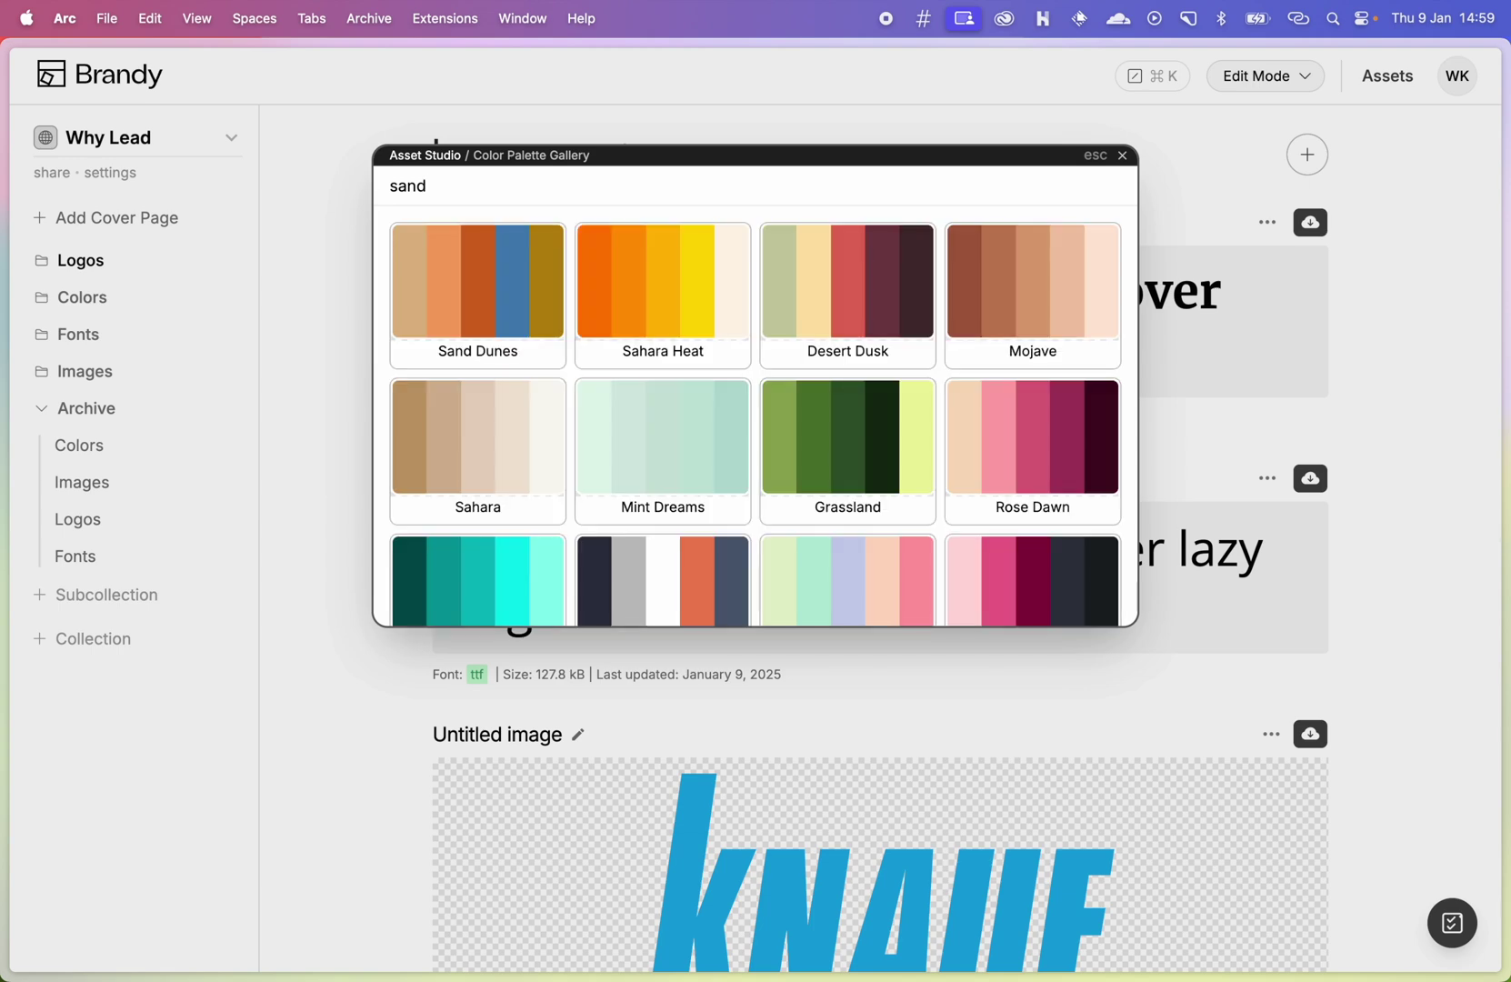
click(466, 505)
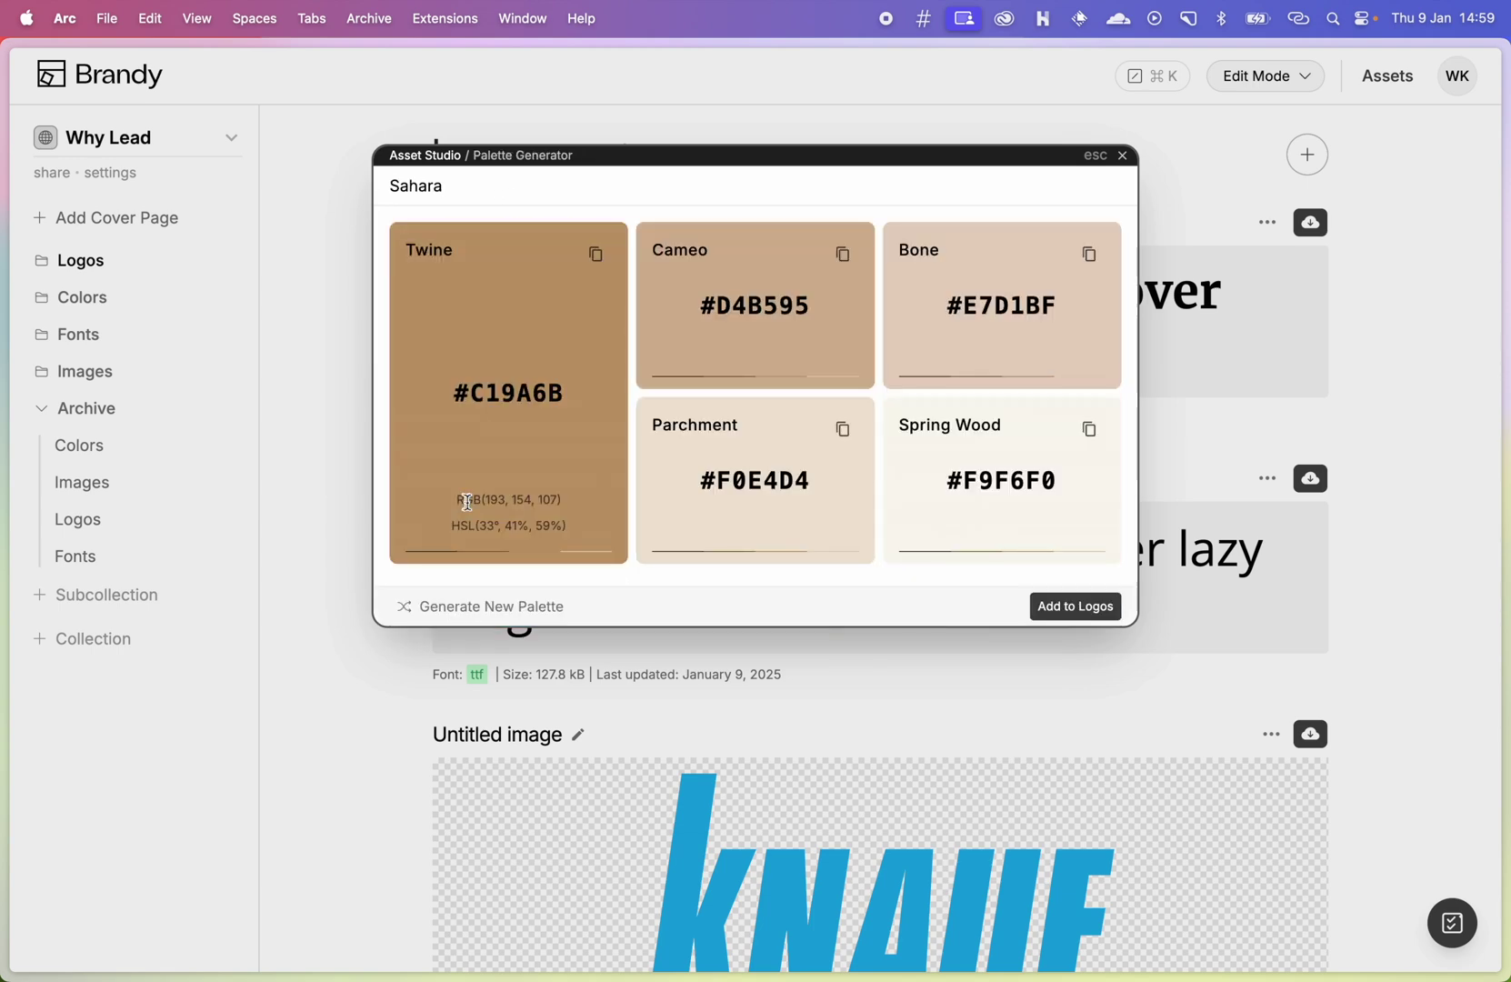
click(1064, 606)
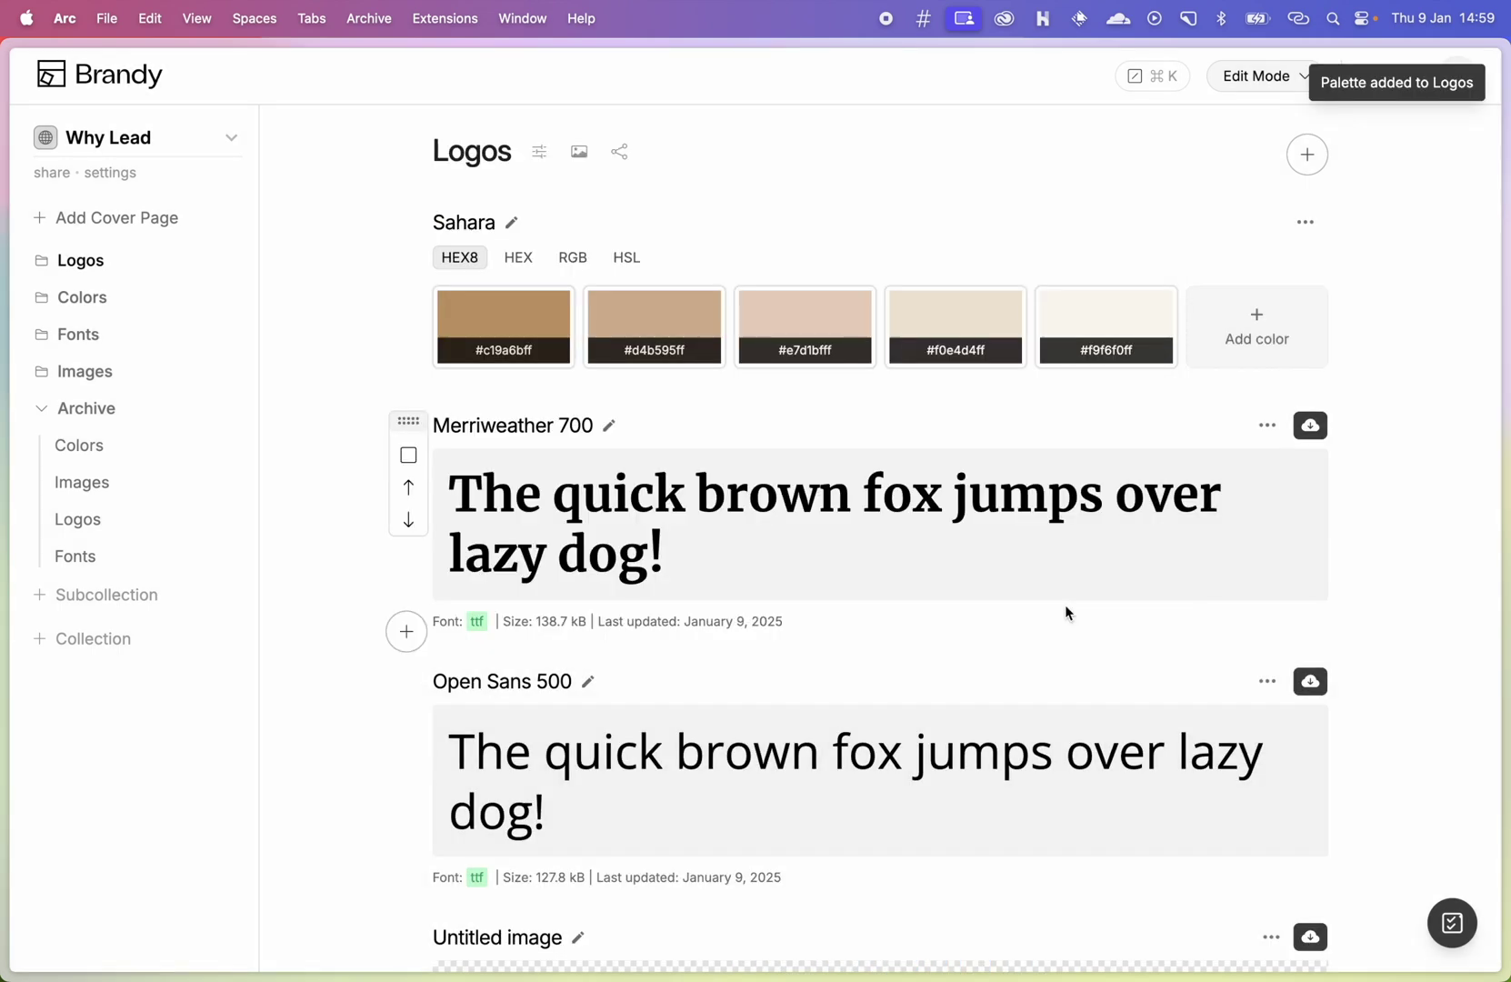